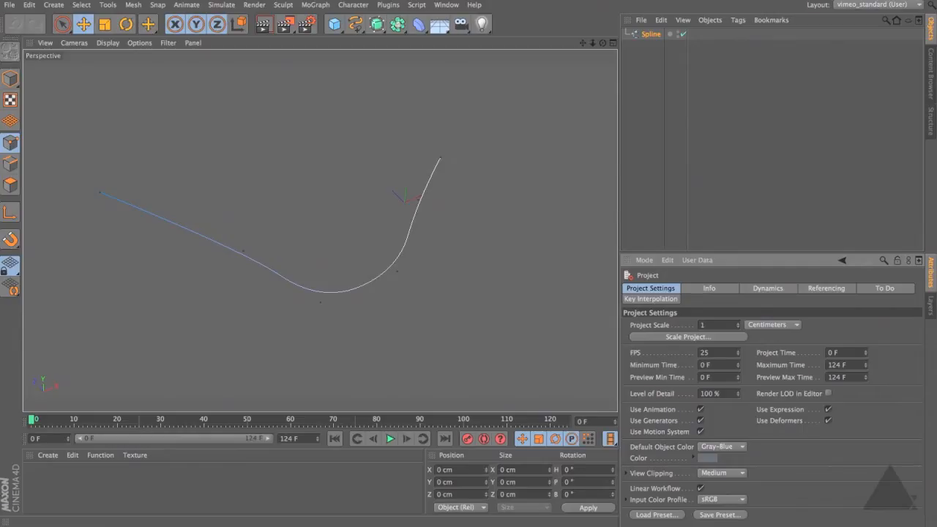
Add a camera and give it an Align to Spline tag that uses the existing spline as its path.
{"action": "left_click_drag", "start_coordinate": [368, 266], "coordinate": [329, 234], "text": "alt"}
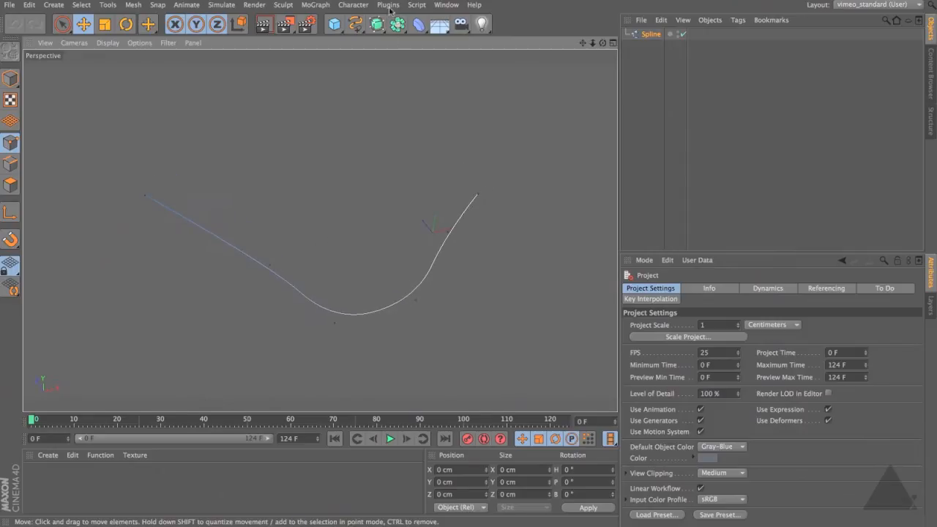
{"action": "left_click", "coordinate": [460, 24]}
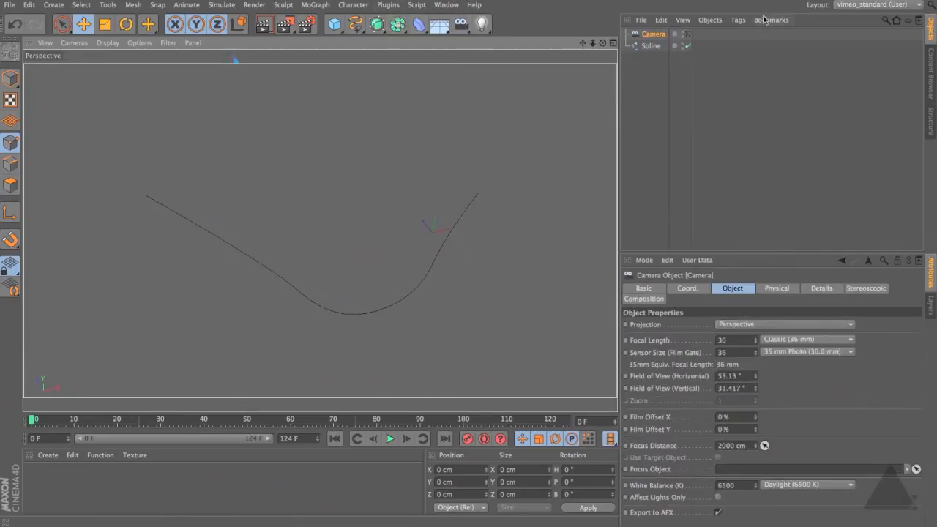
{"action": "left_click", "coordinate": [738, 20]}
{"action": "mouse_move", "coordinate": [805, 37]}
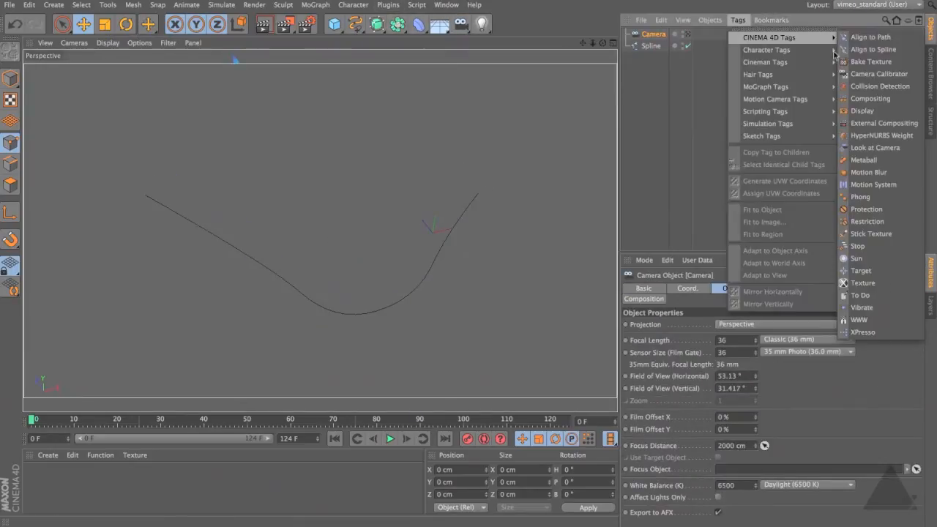
{"action": "left_click", "coordinate": [871, 50]}
{"action": "left_click_drag", "start_coordinate": [637, 47], "coordinate": [691, 317]}
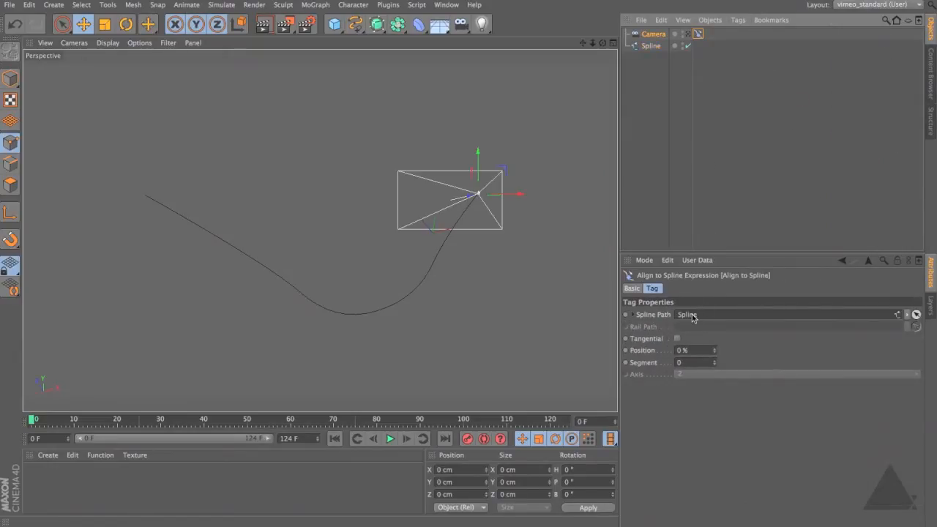
Look through the camera, enable Tangential on its Align to Spline tag, and test the Position value in the top view.
{"action": "left_click", "coordinate": [688, 35]}
{"action": "left_click_drag", "start_coordinate": [716, 351], "coordinate": [715, 293]}
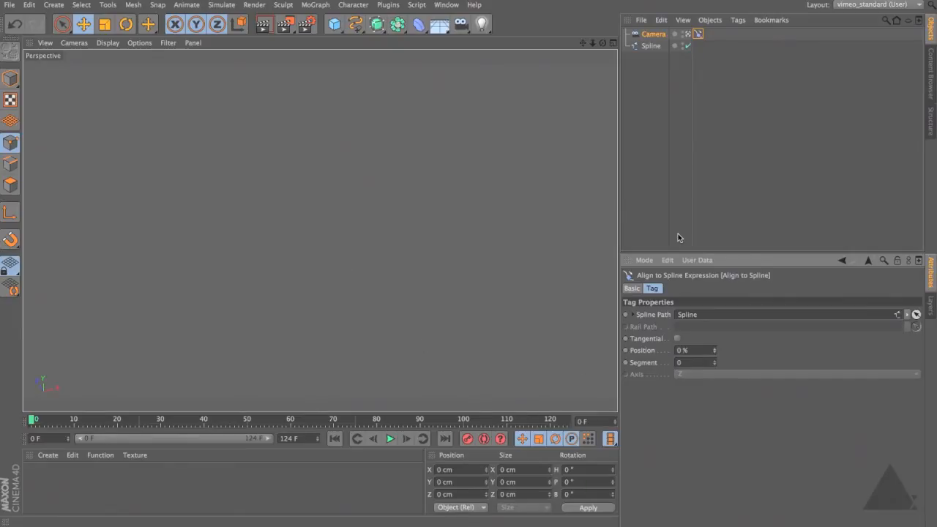
{"action": "key", "text": "F2"}
{"action": "left_click_drag", "start_coordinate": [715, 352], "coordinate": [715, 380]}
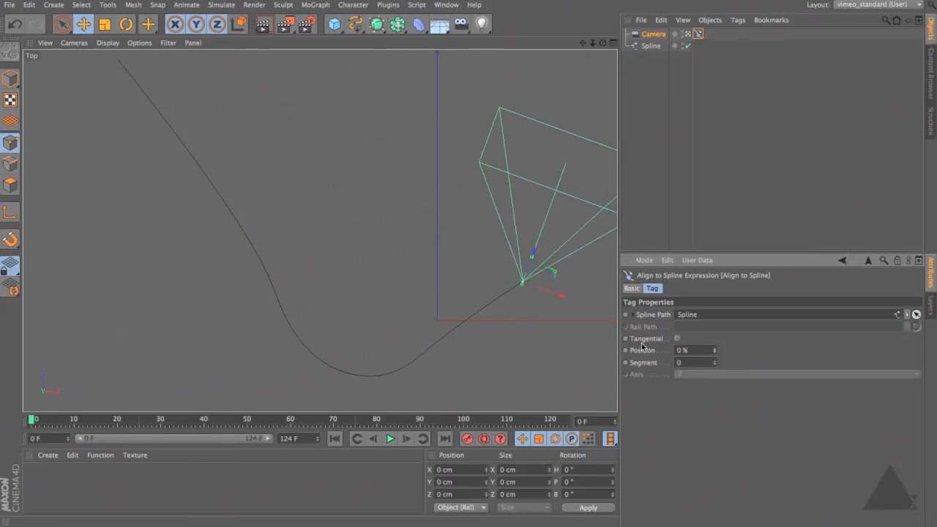
{"action": "left_click", "coordinate": [677, 338]}
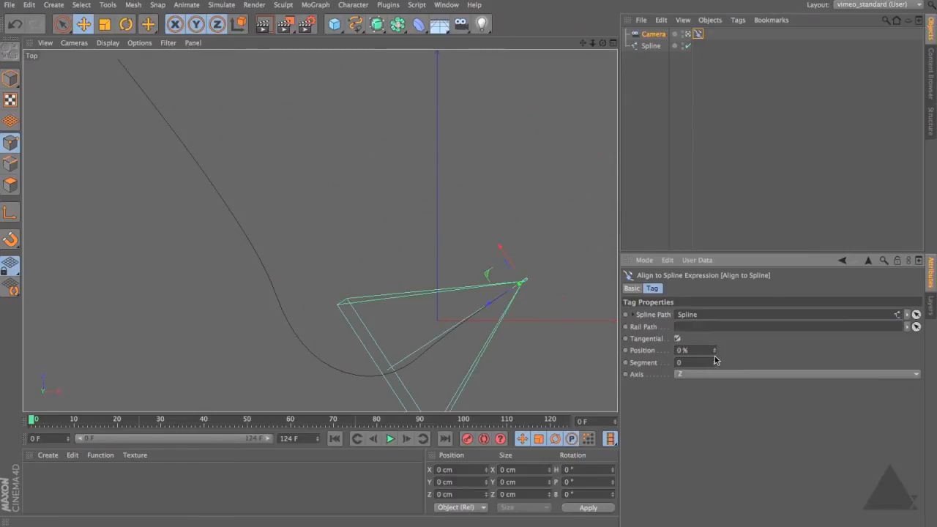
{"action": "mouse_move", "coordinate": [716, 356]}
{"action": "left_mouse_down"}
{"action": "mouse_move", "coordinate": [715, 315]}
{"action": "mouse_move", "coordinate": [716, 359]}
{"action": "left_mouse_up"}
Build a Sweep NURBS from the spline with a circle as its profile.
{"action": "left_click", "coordinate": [653, 46]}
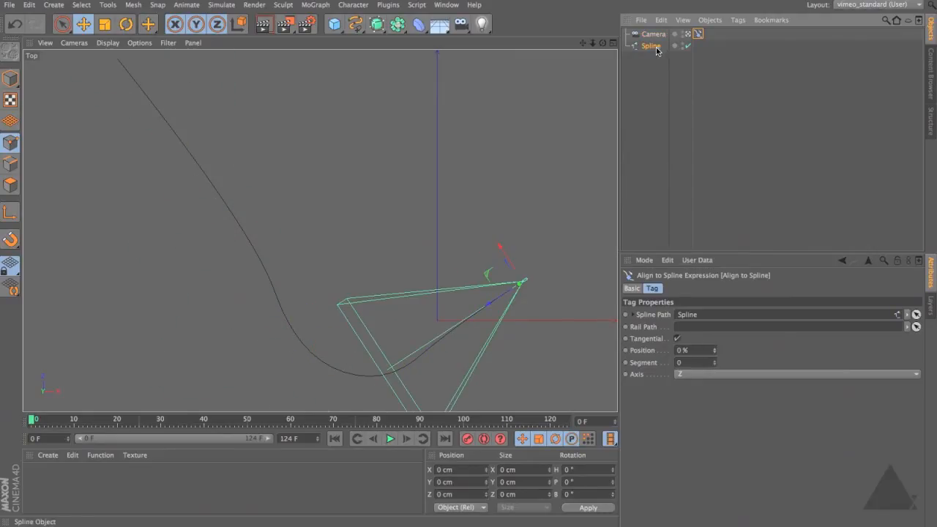
{"action": "left_click_drag", "start_coordinate": [376, 24], "coordinate": [415, 82]}
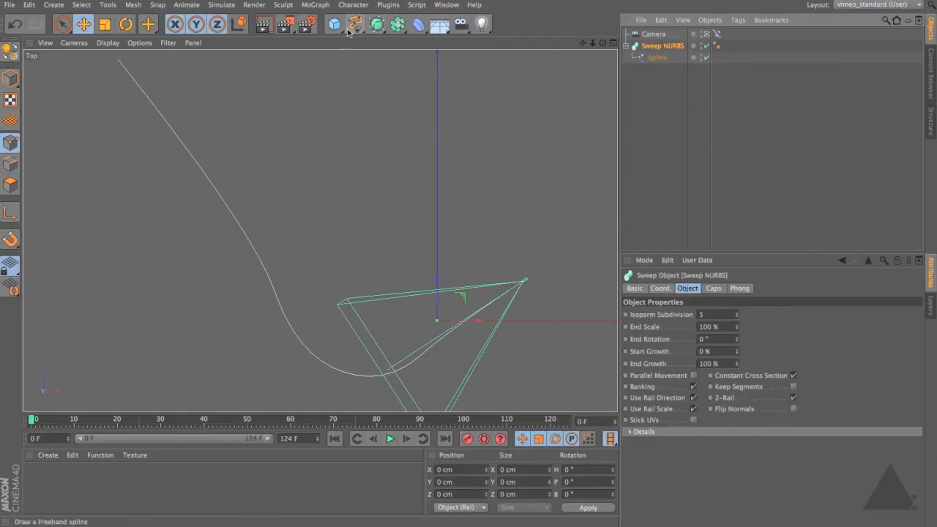
{"action": "left_click_drag", "start_coordinate": [355, 25], "coordinate": [450, 82]}
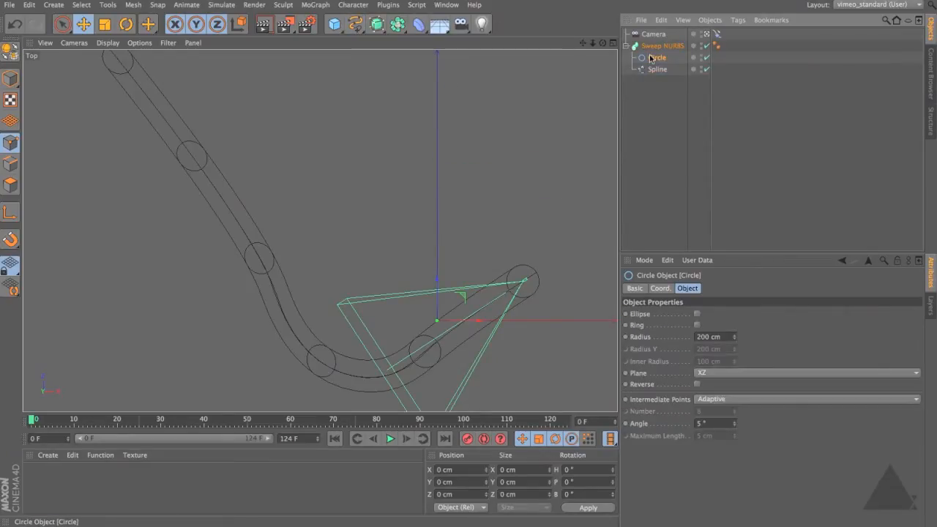
Leave the camera view to inspect the swept tube and set the circle's plane to XY.
{"action": "key", "text": "F1"}
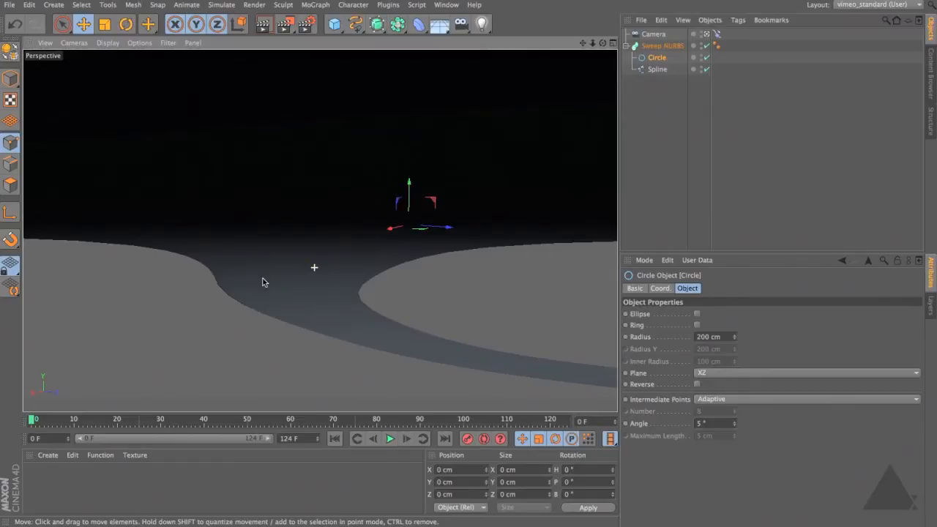
{"action": "left_click", "coordinate": [706, 34]}
{"action": "left_click_drag", "start_coordinate": [423, 341], "coordinate": [375, 211], "text": "alt"}
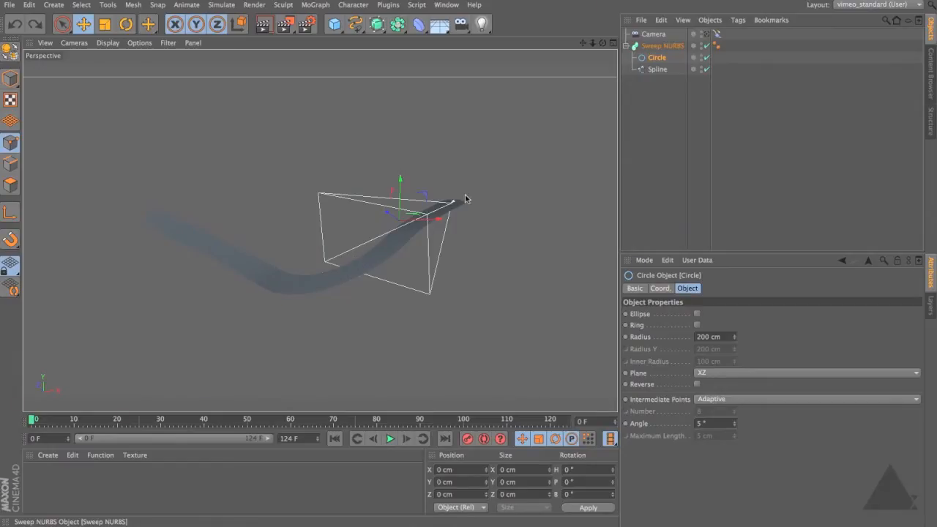
{"action": "left_click", "coordinate": [745, 373]}
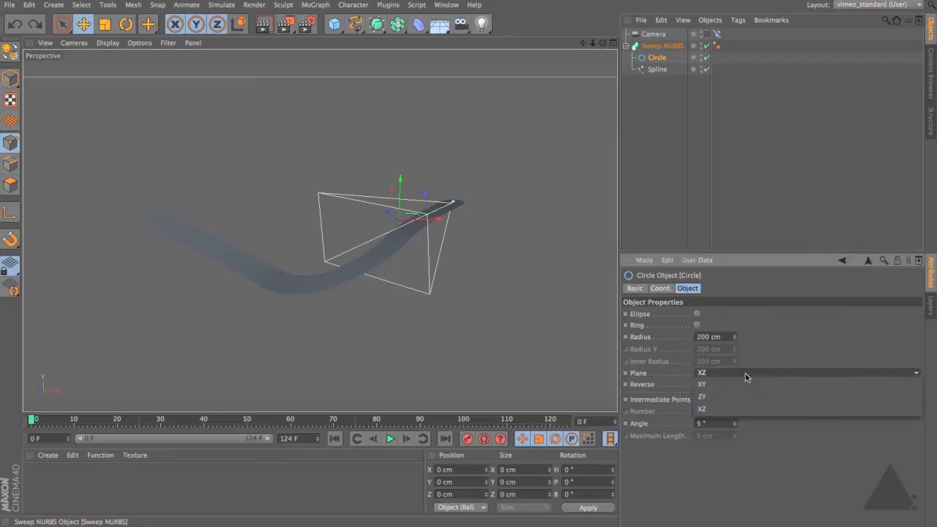
{"action": "left_click", "coordinate": [744, 384]}
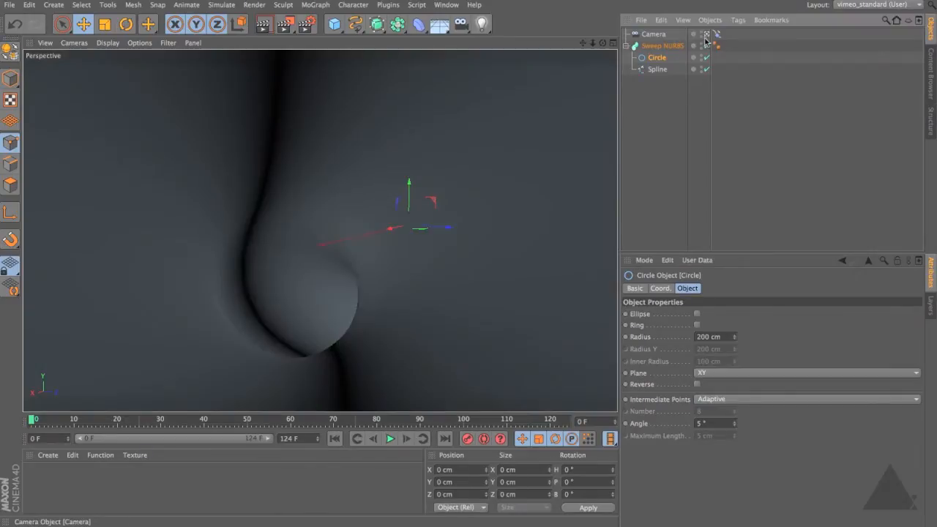
Preview the camera's travel through the tube by varying the Align to Spline tag's Position.
{"action": "left_click", "coordinate": [706, 34]}
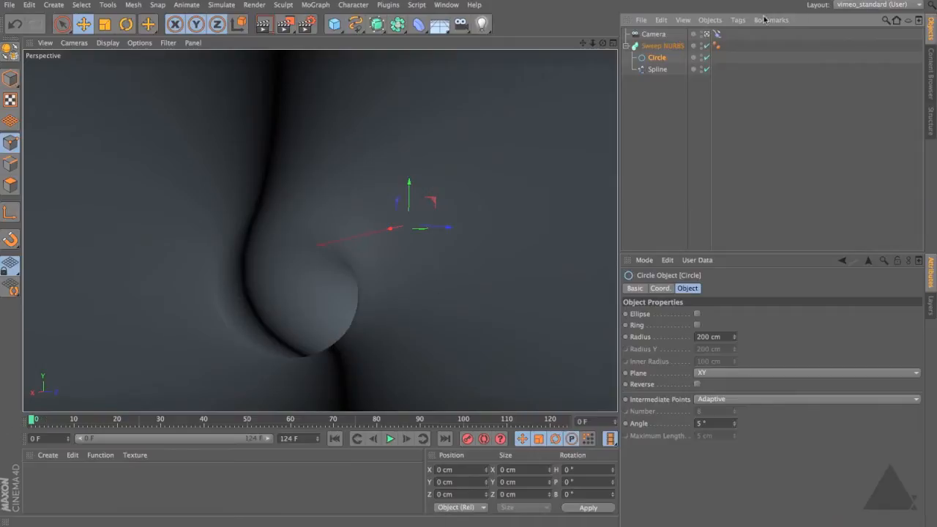
{"action": "left_click", "coordinate": [717, 34]}
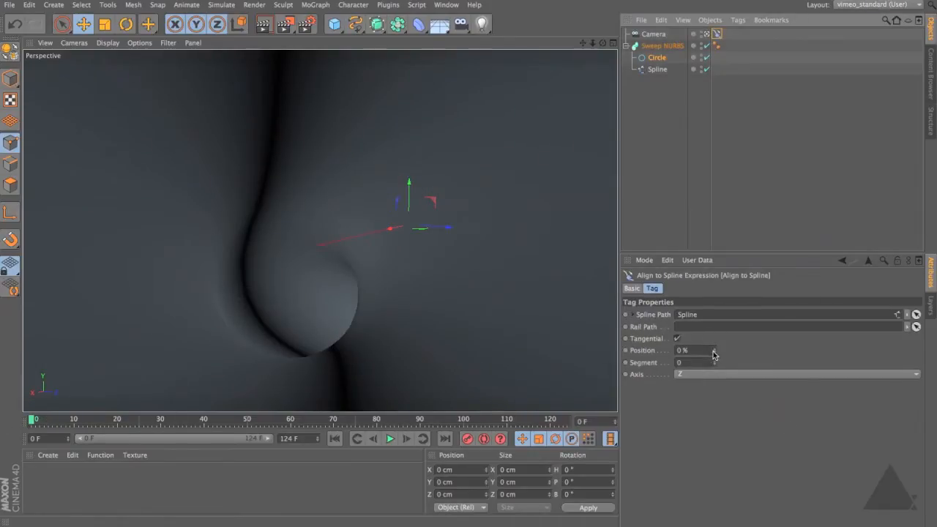
{"action": "mouse_move", "coordinate": [716, 355]}
{"action": "left_mouse_down"}
{"action": "mouse_move", "coordinate": [828, 355]}
{"action": "mouse_move", "coordinate": [716, 355]}
{"action": "left_mouse_up"}
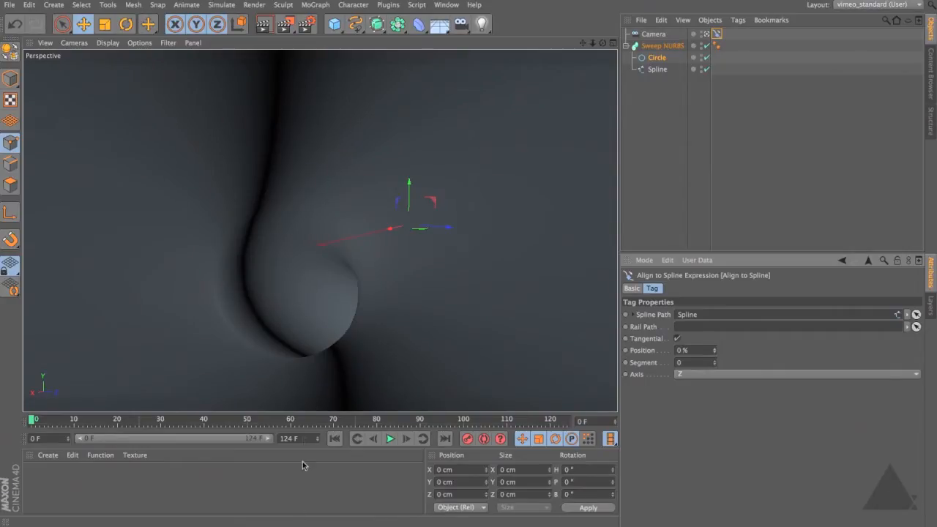
Set the end of the timeline to frame 399.
{"action": "left_click_drag", "start_coordinate": [304, 439], "coordinate": [214, 431]}
{"action": "type", "text": "39"}
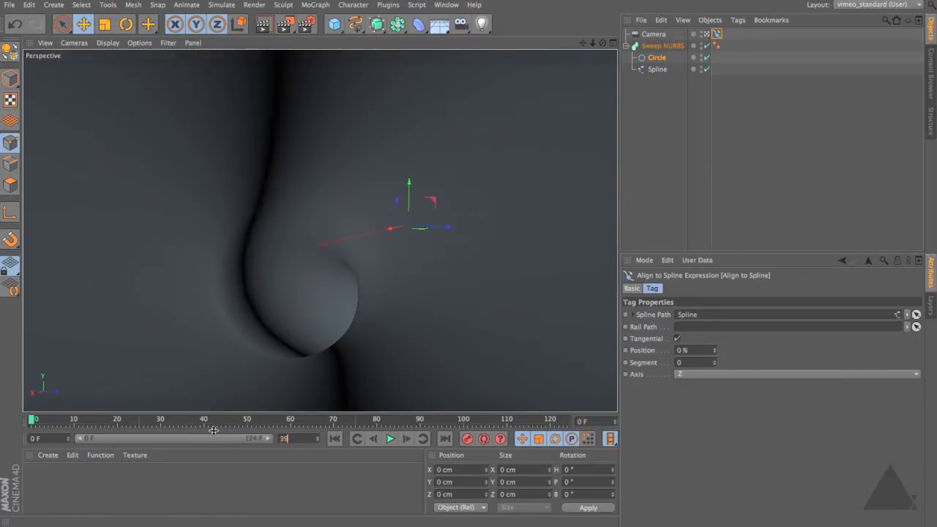
{"action": "type", "text": "9 F"}
{"action": "key", "text": "Return"}
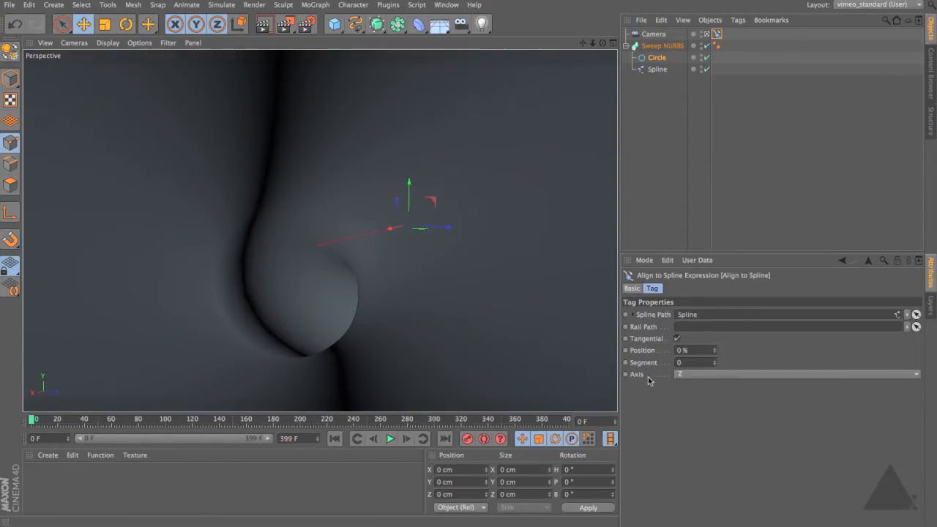
Keyframe the Align to Spline tag's Position at 0 % on frame 0 and 100 % on frame 399.
{"action": "left_click", "coordinate": [625, 351], "text": "ctrl"}
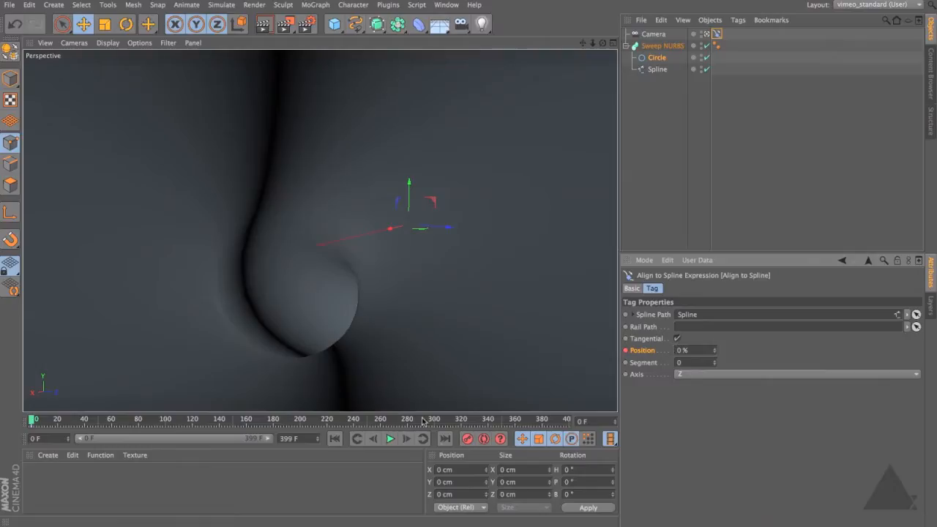
{"action": "left_click", "coordinate": [450, 443]}
{"action": "left_click_drag", "start_coordinate": [694, 350], "coordinate": [677, 351]}
{"action": "type", "text": "100"}
{"action": "key", "text": "Return"}
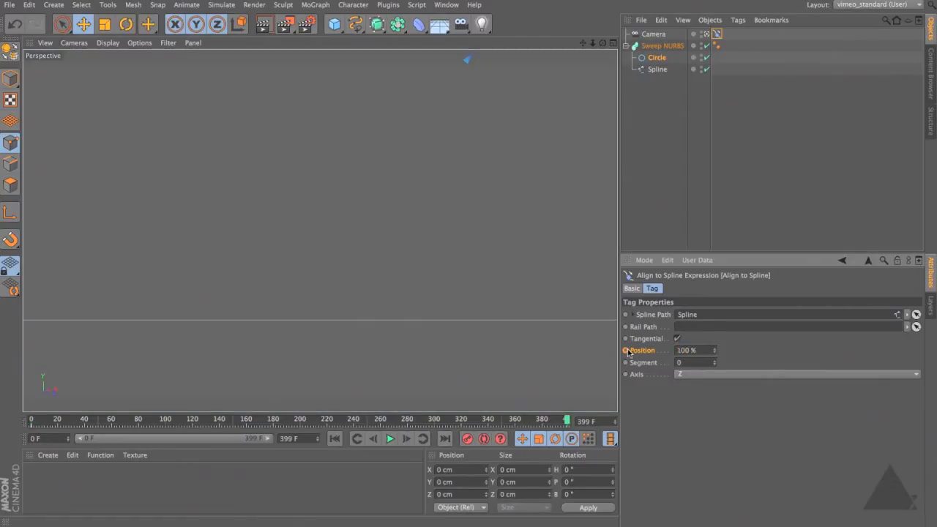
{"action": "left_click", "coordinate": [626, 351]}
Set both the Start and End caps of the Sweep NURBS to None and return to frame 0.
{"action": "left_click_drag", "start_coordinate": [567, 421], "coordinate": [472, 421]}
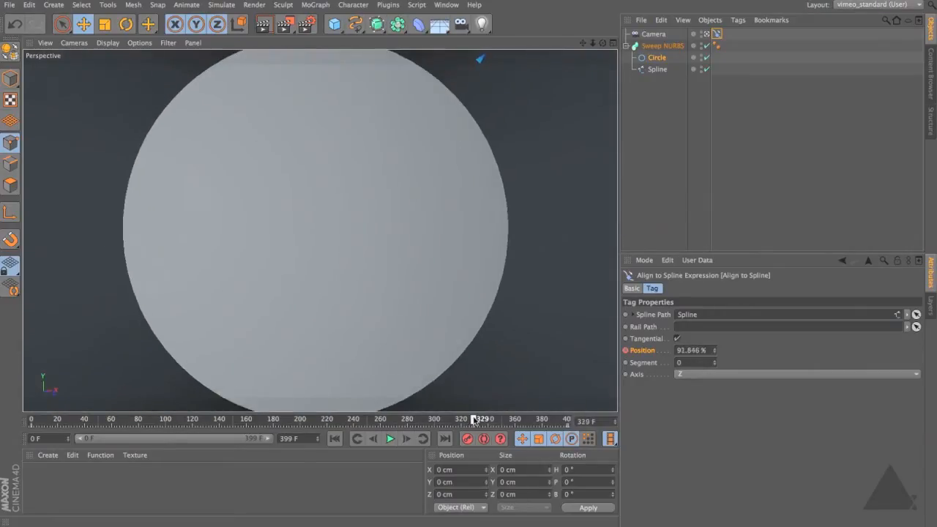
{"action": "left_click", "coordinate": [663, 48]}
{"action": "left_click", "coordinate": [720, 287]}
{"action": "left_click", "coordinate": [688, 314]}
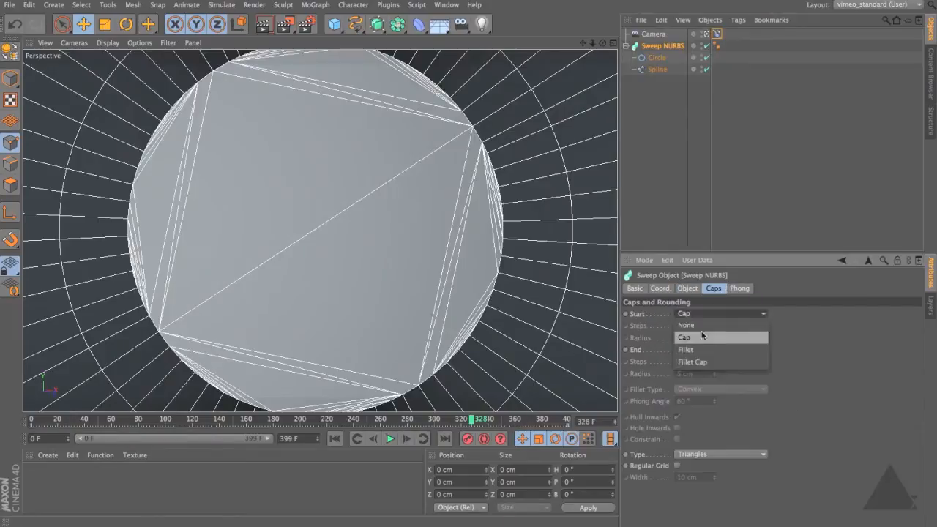
{"action": "left_click", "coordinate": [692, 326]}
{"action": "left_click", "coordinate": [703, 350]}
{"action": "left_click", "coordinate": [707, 360]}
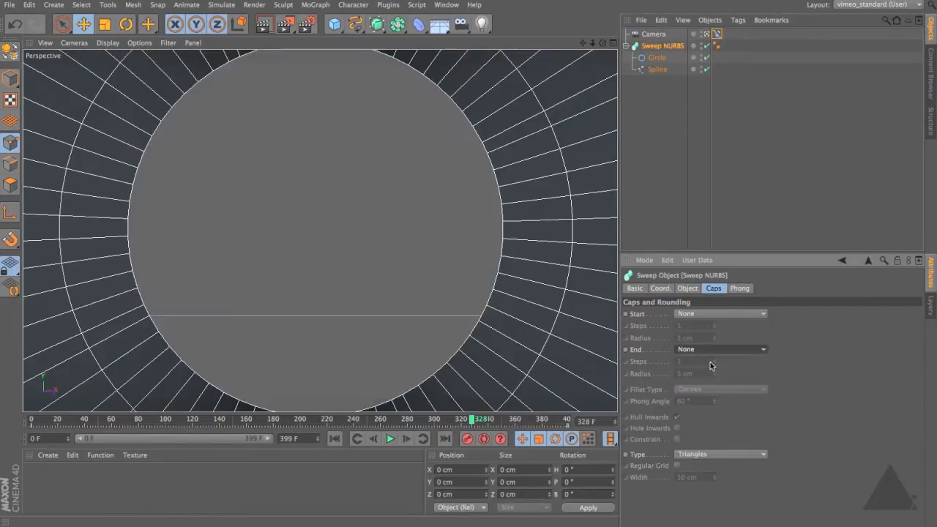
{"action": "left_click_drag", "start_coordinate": [476, 420], "coordinate": [31, 419]}
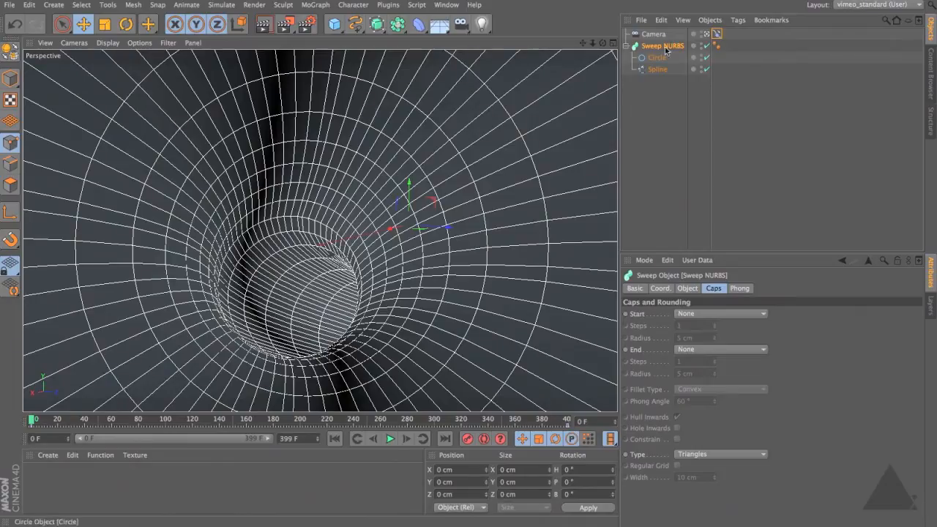
Collapse the Sweep NURBS hierarchy and add a MoGraph Matrix as its parent.
{"action": "left_click", "coordinate": [628, 46]}
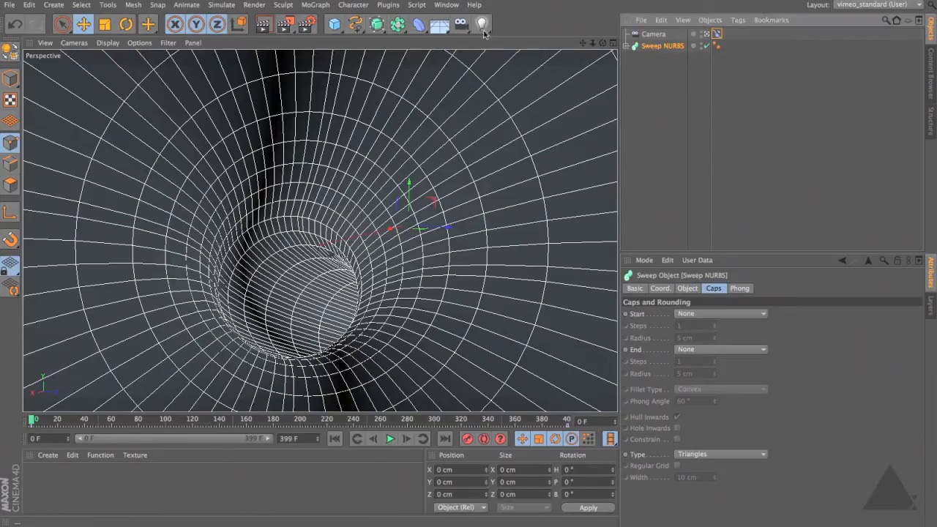
{"action": "left_click", "coordinate": [315, 5]}
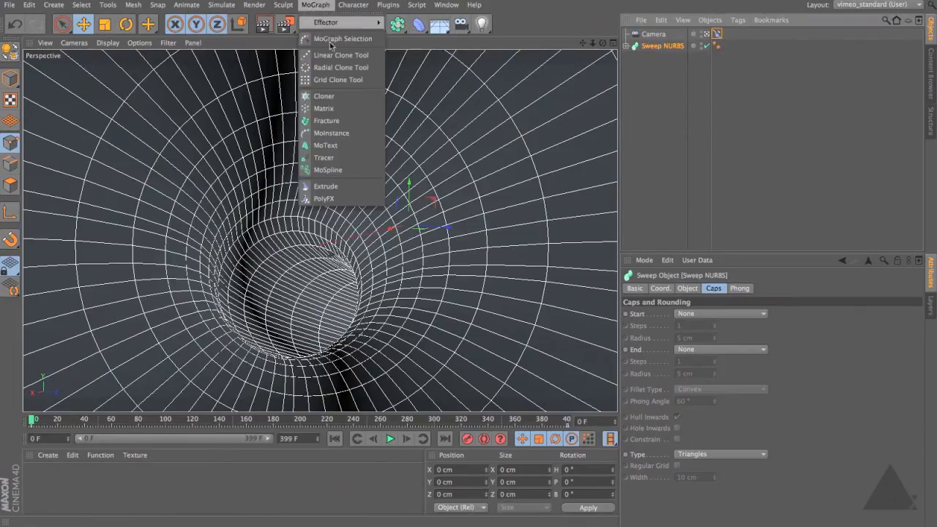
{"action": "left_click", "coordinate": [342, 109]}
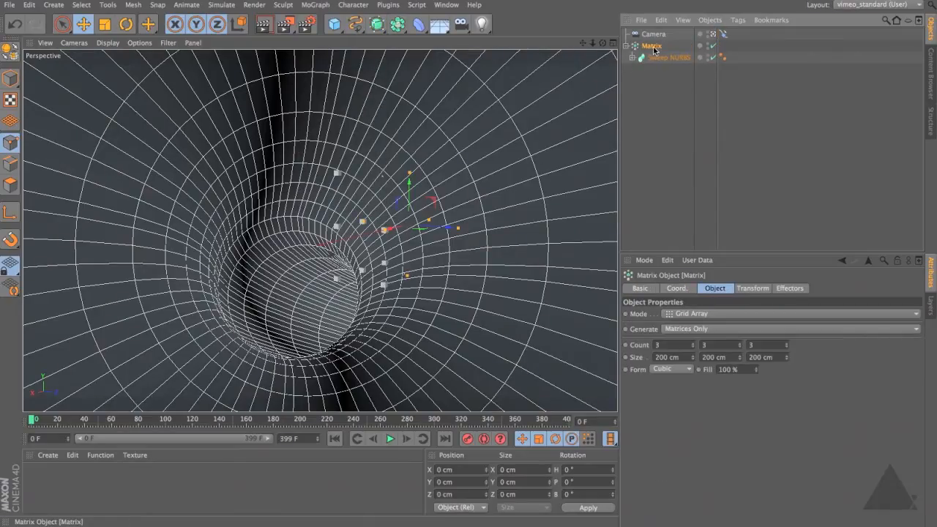
Set the Matrix to Object mode and make it generate Thinking Particles.
{"action": "left_click", "coordinate": [701, 332]}
{"action": "left_click", "coordinate": [701, 330]}
{"action": "left_click", "coordinate": [701, 313]}
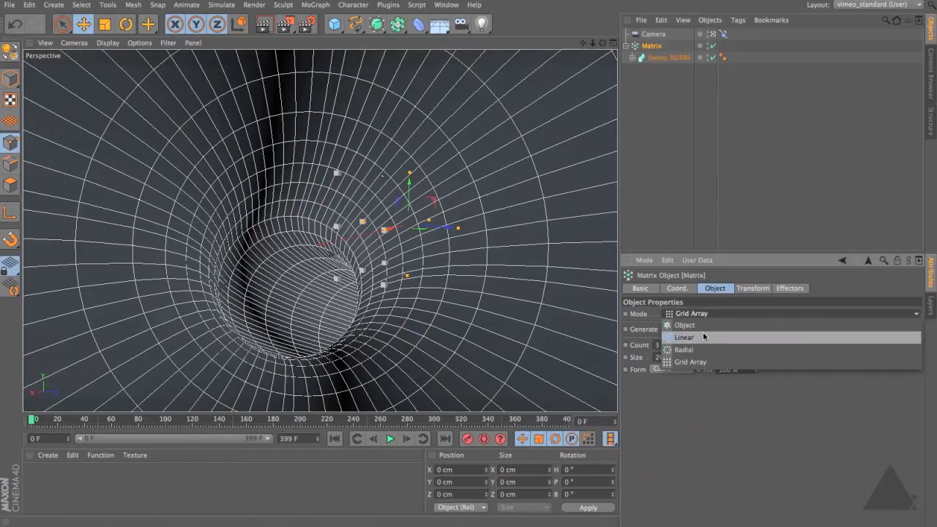
{"action": "left_click", "coordinate": [704, 327]}
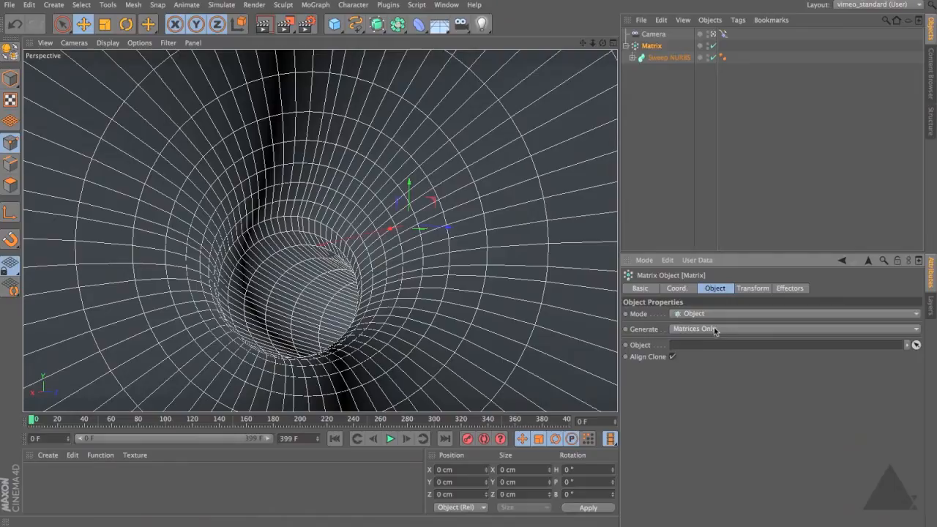
{"action": "left_click", "coordinate": [719, 329]}
{"action": "left_click", "coordinate": [736, 353]}
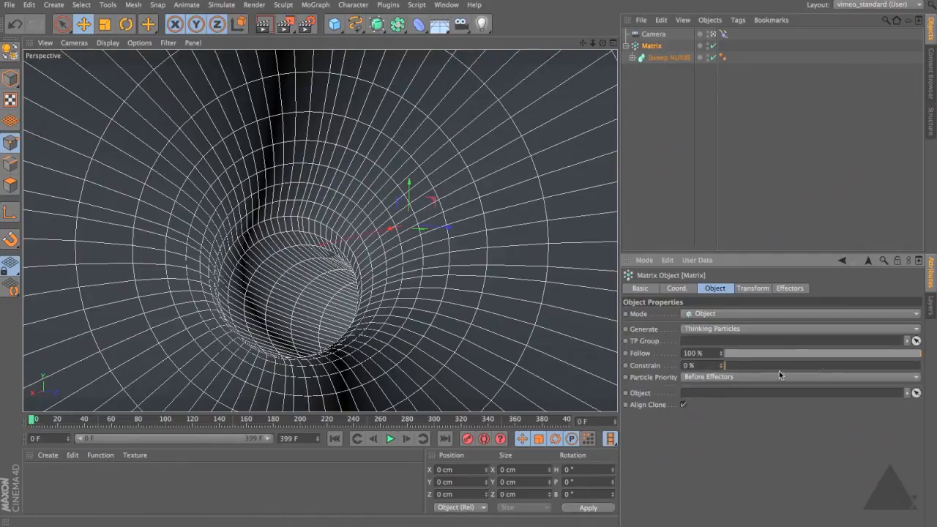
Assign the Sweep NURBS as the Matrix's object with Surface distribution, and advance the timeline by one frame.
{"action": "left_click_drag", "start_coordinate": [663, 57], "coordinate": [719, 398]}
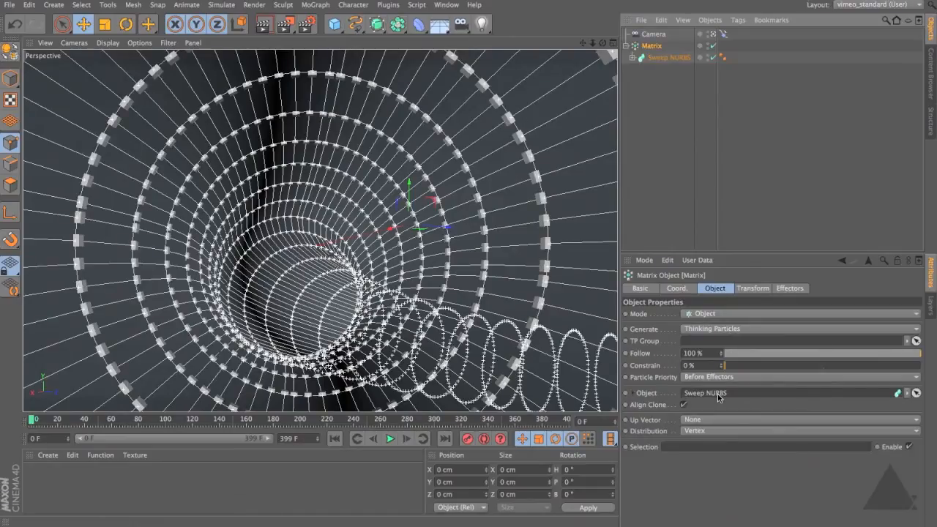
{"action": "left_click", "coordinate": [716, 431]}
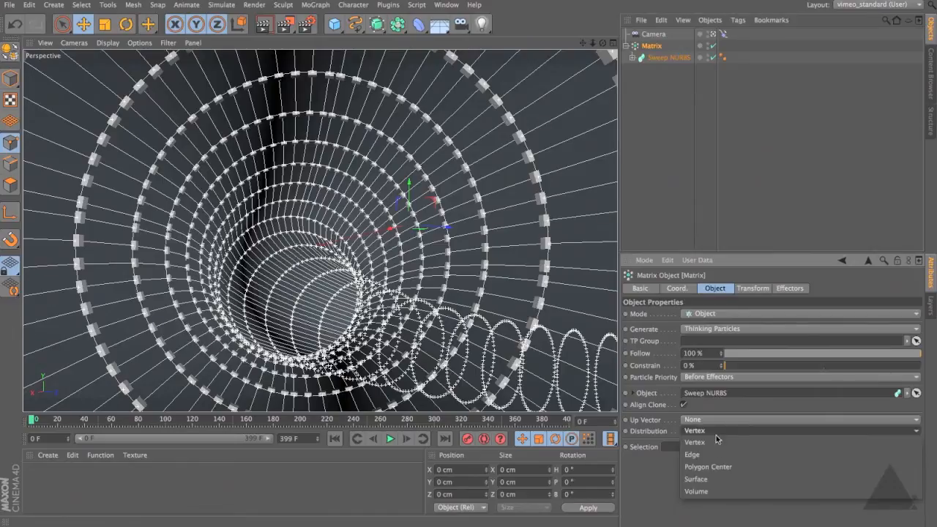
{"action": "left_click", "coordinate": [717, 479]}
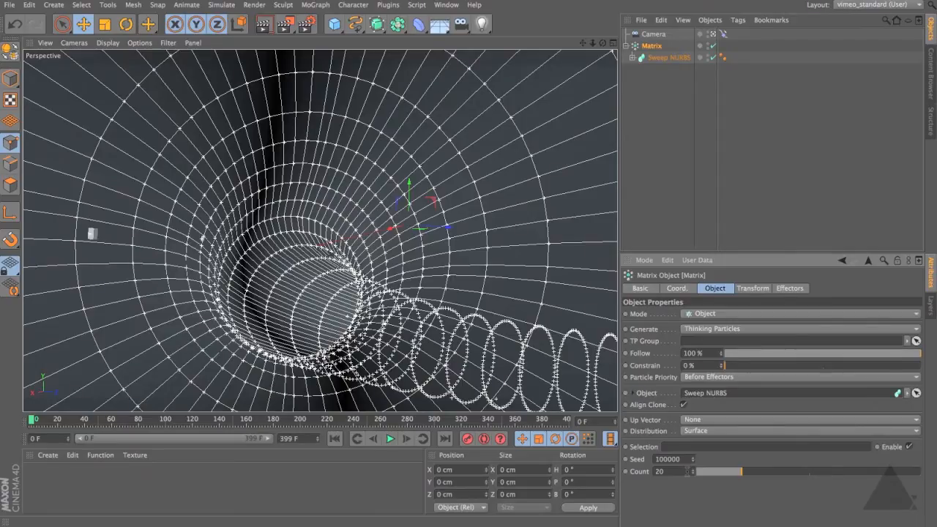
{"action": "left_click", "coordinate": [406, 438]}
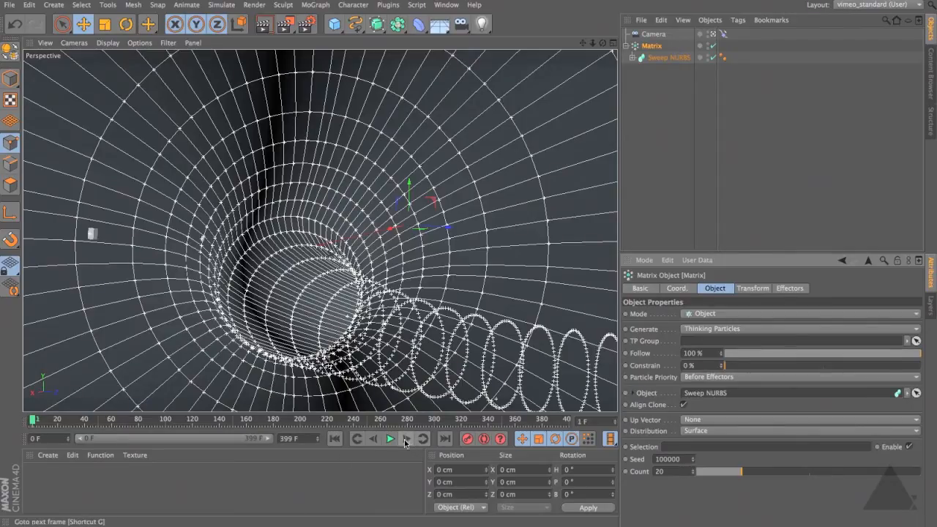
Return the timeline to frame 0 and set the Matrix's Count to 800.
{"action": "left_click", "coordinate": [335, 438]}
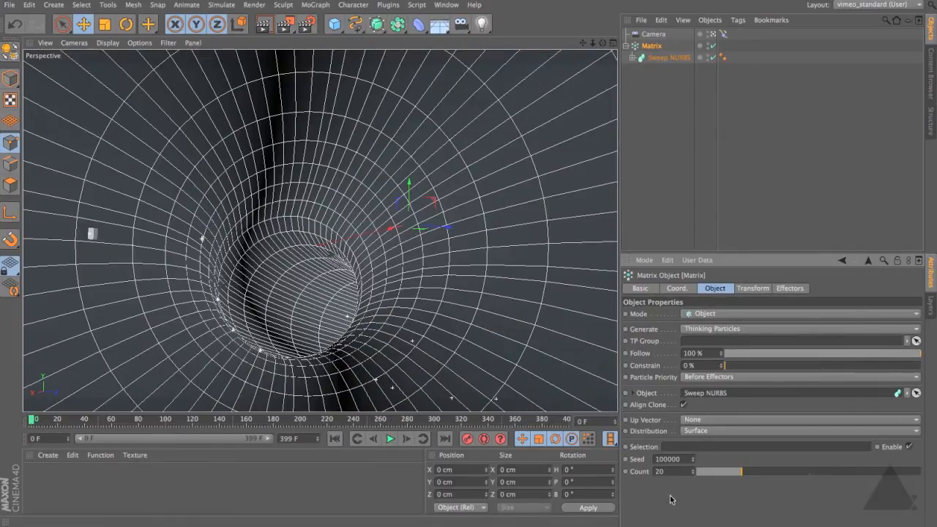
{"action": "left_click", "coordinate": [668, 472]}
{"action": "type", "text": "800"}
{"action": "key", "text": "Return"}
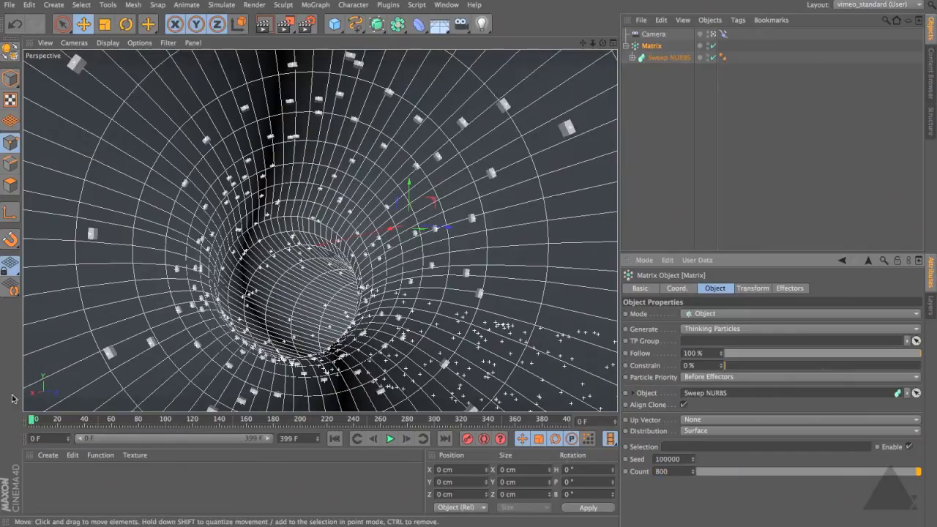
Play the camera's flight through the tube, stop playback and move the timeline to frame 74.
{"action": "left_click", "coordinate": [389, 438]}
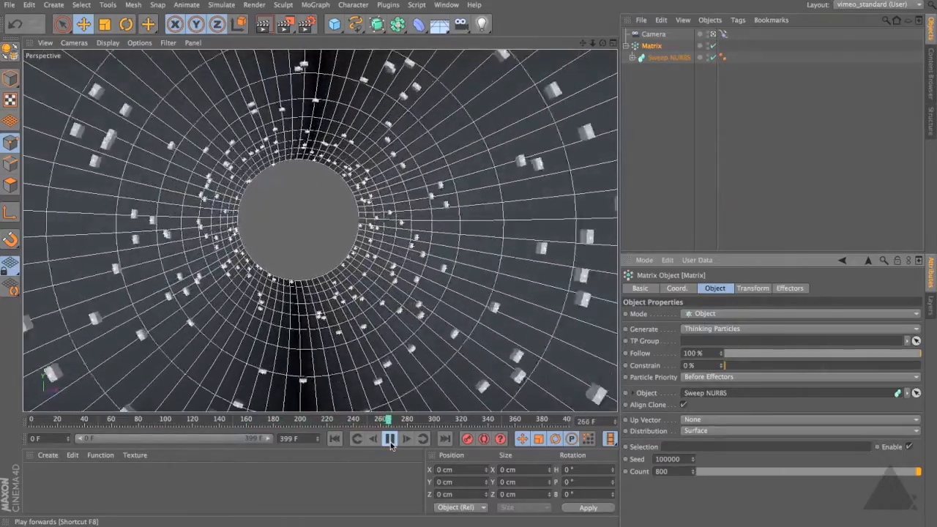
{"action": "left_click", "coordinate": [391, 442]}
{"action": "left_click_drag", "start_coordinate": [400, 420], "coordinate": [134, 417]}
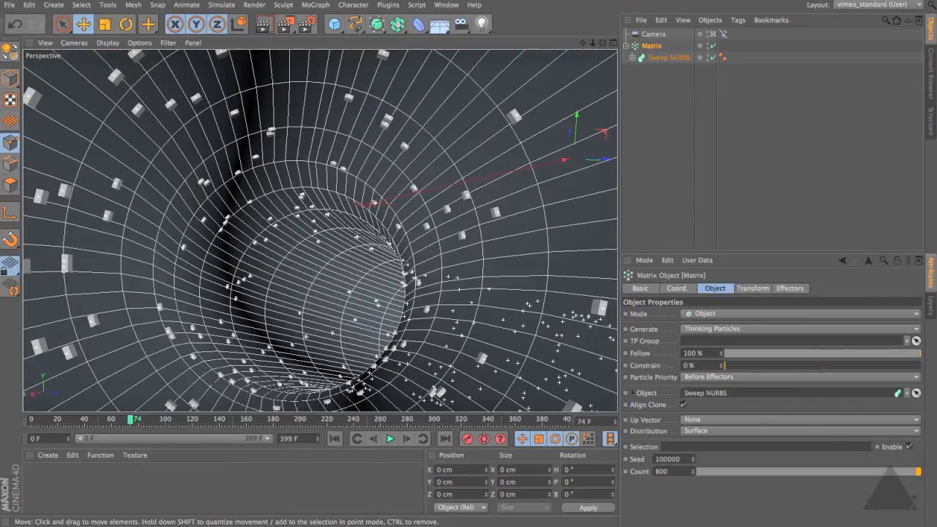
Create a PyroCluster shader material and a PyroCluster - VolumeTracer shader material.
{"action": "left_click_drag", "start_coordinate": [771, 253], "coordinate": [772, 168]}
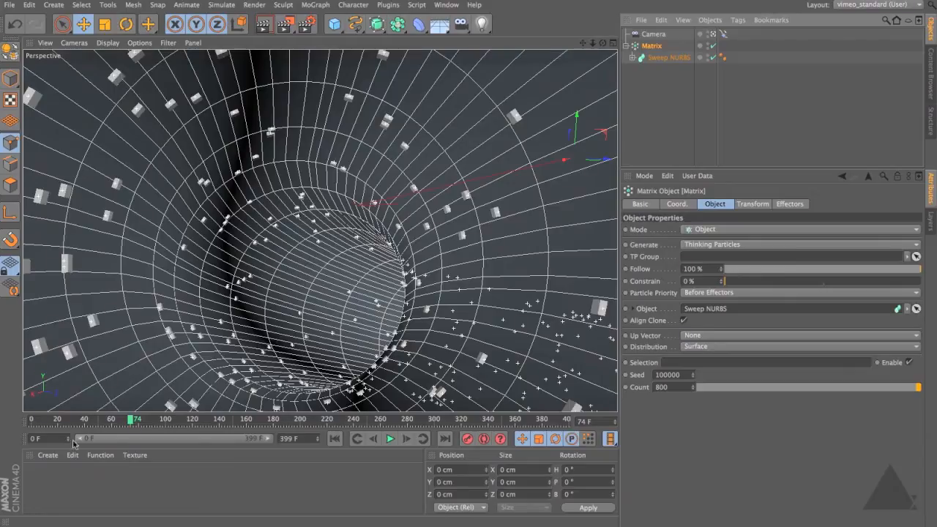
{"action": "left_click", "coordinate": [47, 455]}
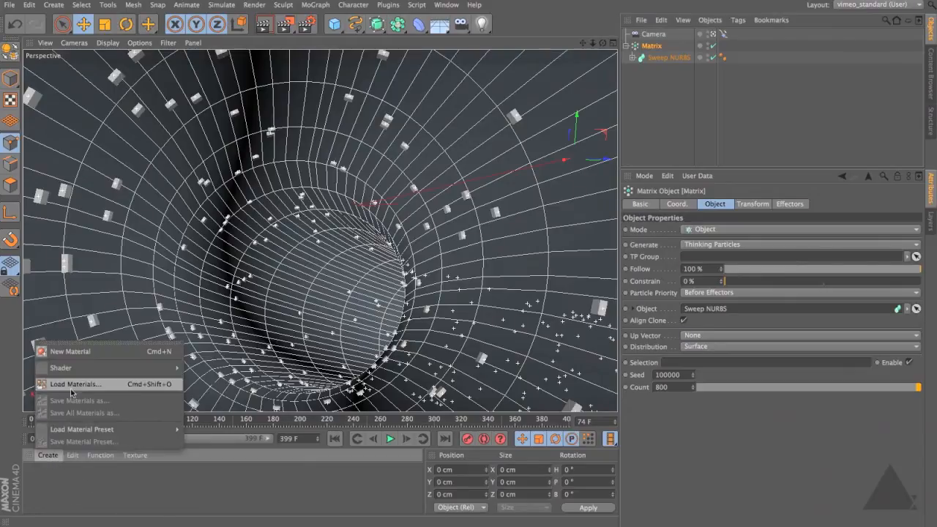
{"action": "mouse_move", "coordinate": [173, 367]}
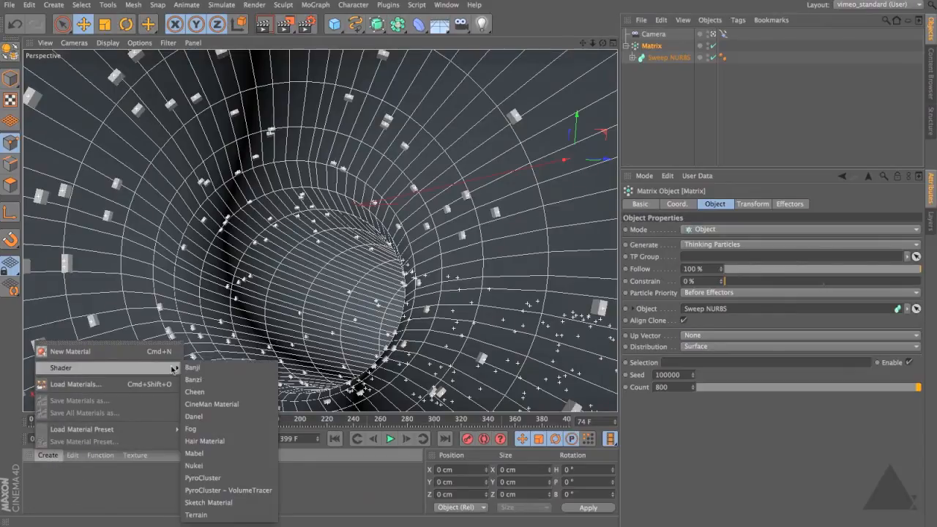
{"action": "left_click", "coordinate": [202, 478]}
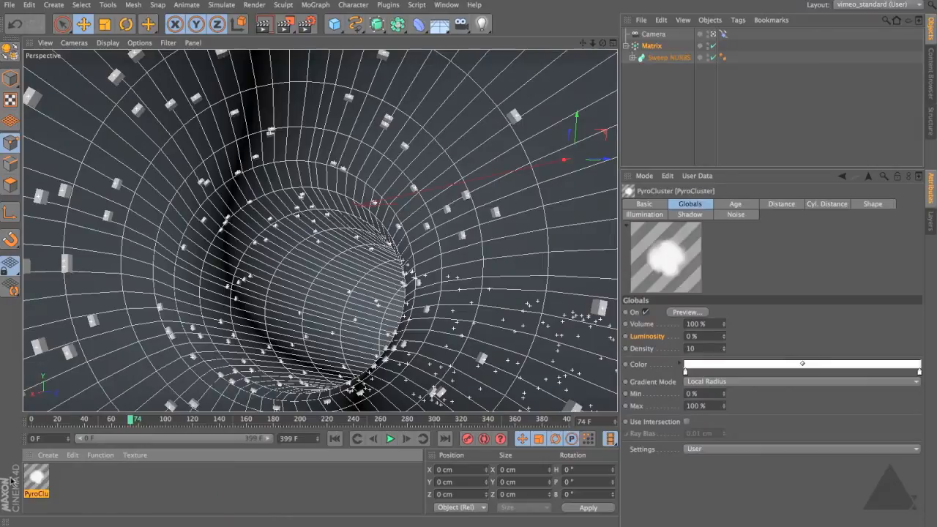
{"action": "left_click", "coordinate": [48, 455]}
{"action": "mouse_move", "coordinate": [110, 367]}
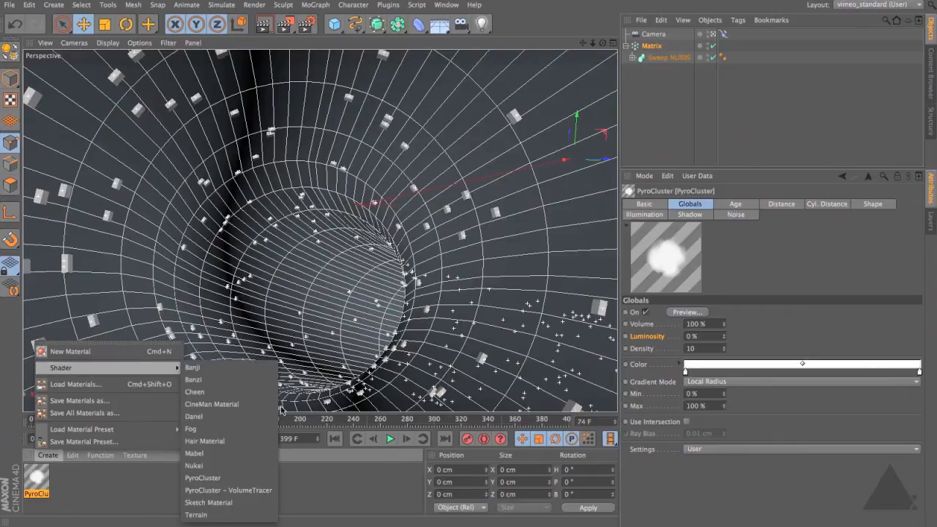
{"action": "left_click", "coordinate": [242, 491]}
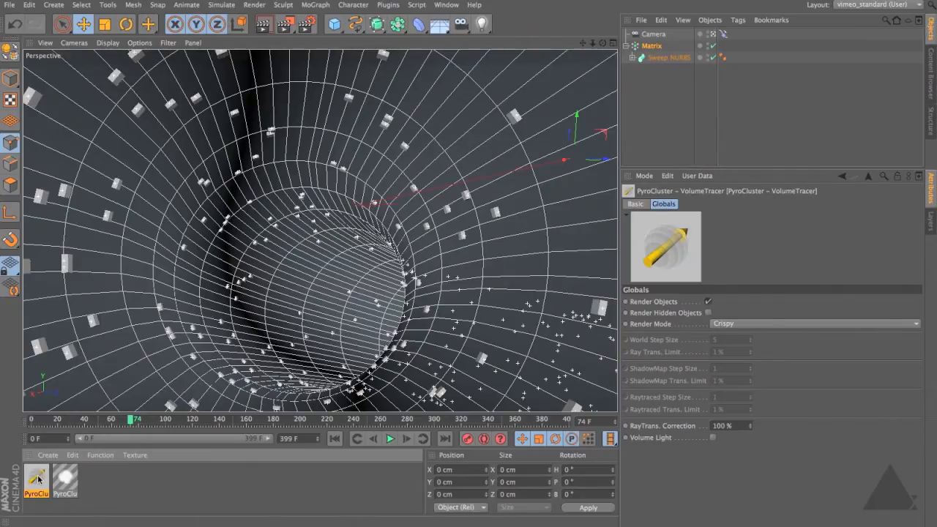
Add an Environment object and apply the PyroCluster - VolumeTracer material to it.
{"action": "left_click", "coordinate": [442, 26]}
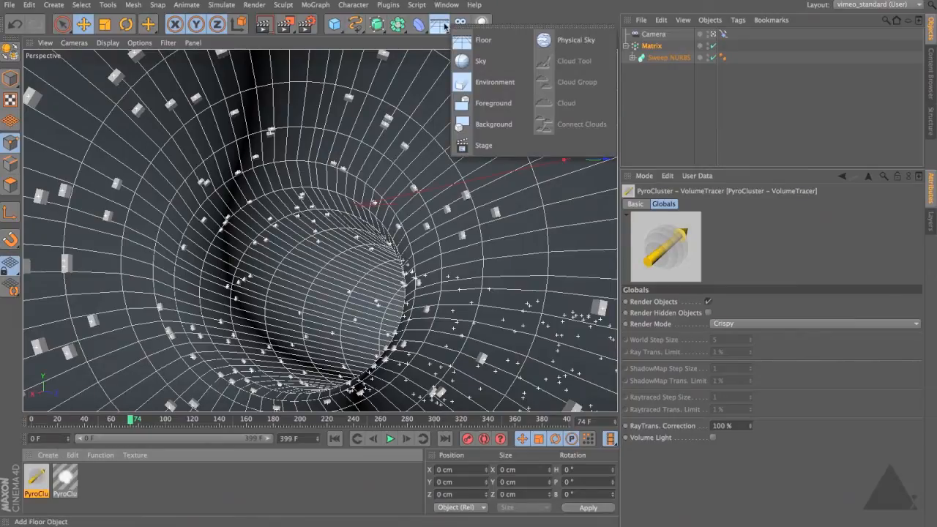
{"action": "left_click", "coordinate": [493, 87]}
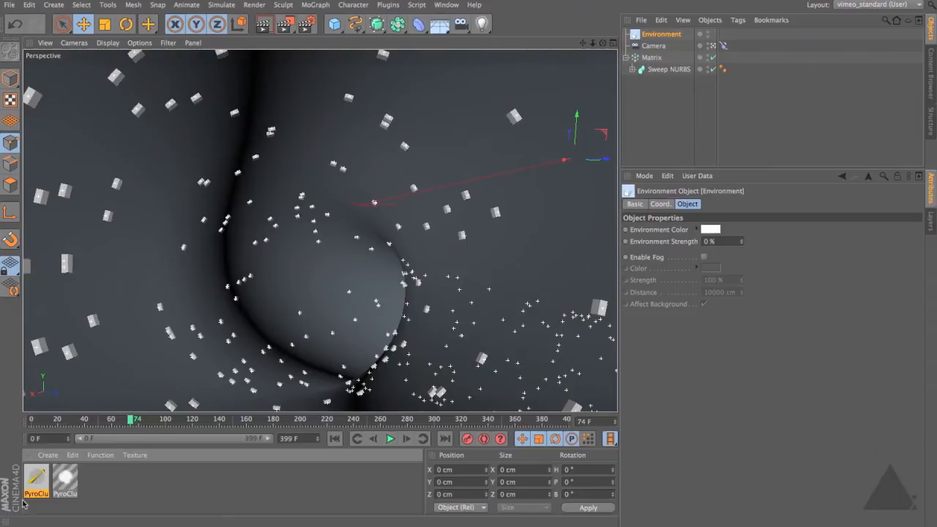
{"action": "left_click_drag", "start_coordinate": [42, 481], "coordinate": [663, 37]}
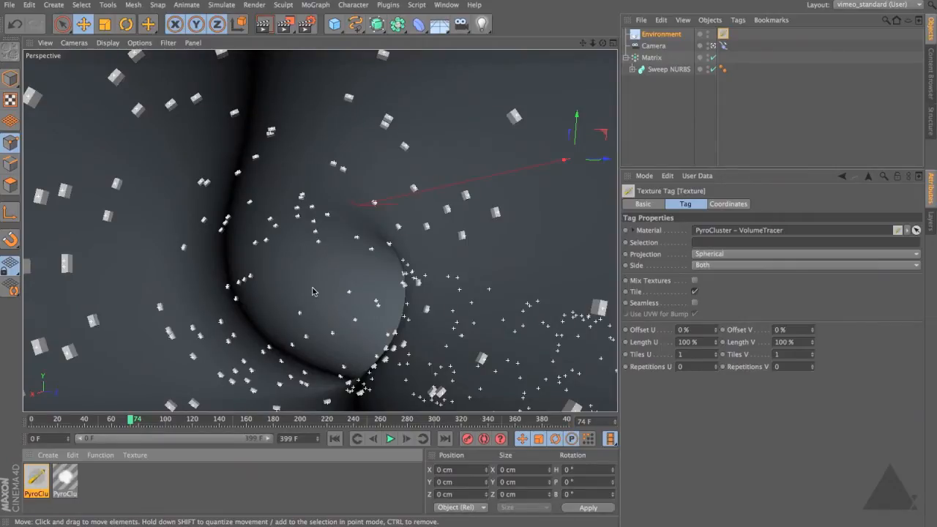
Add a Thinking Particles Particle Geometry object and apply the PyroCluster material to it.
{"action": "left_click", "coordinate": [221, 4]}
{"action": "mouse_move", "coordinate": [230, 53]}
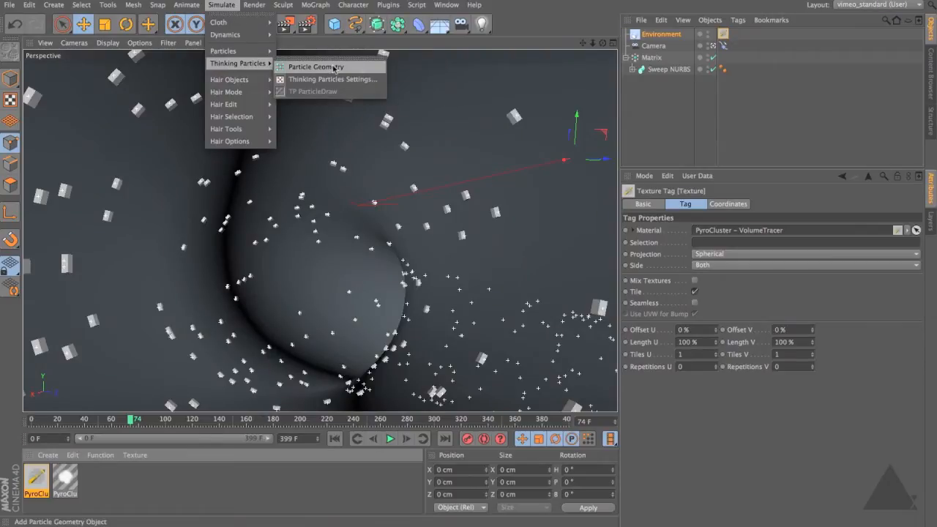
{"action": "left_click", "coordinate": [334, 68]}
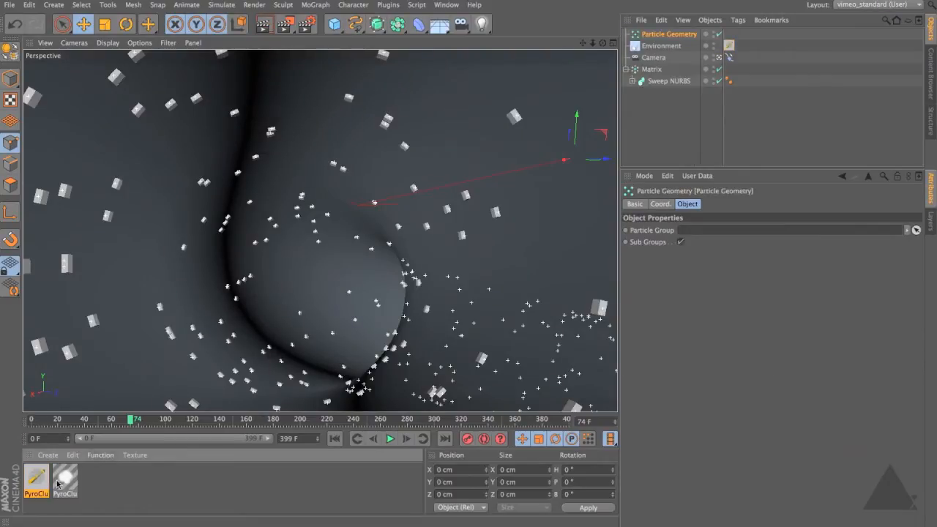
{"action": "left_click_drag", "start_coordinate": [66, 478], "coordinate": [695, 37]}
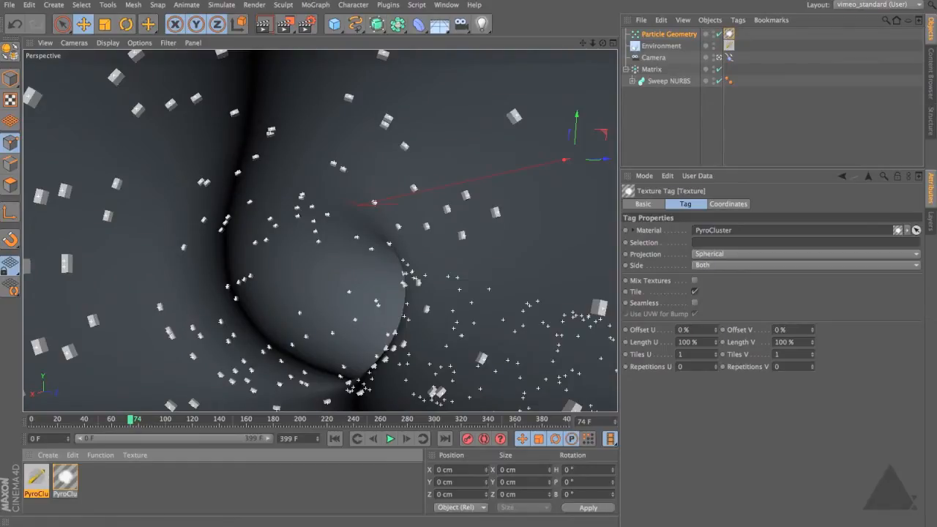
Render the view, hide the Matrix in the object list, and render the view again.
{"action": "key", "text": "ctrl+r"}
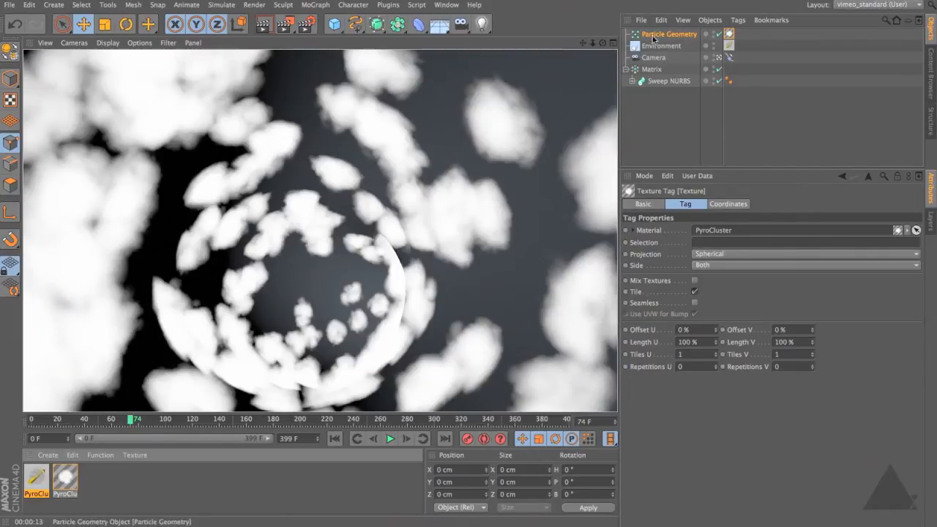
{"action": "left_click", "coordinate": [714, 71]}
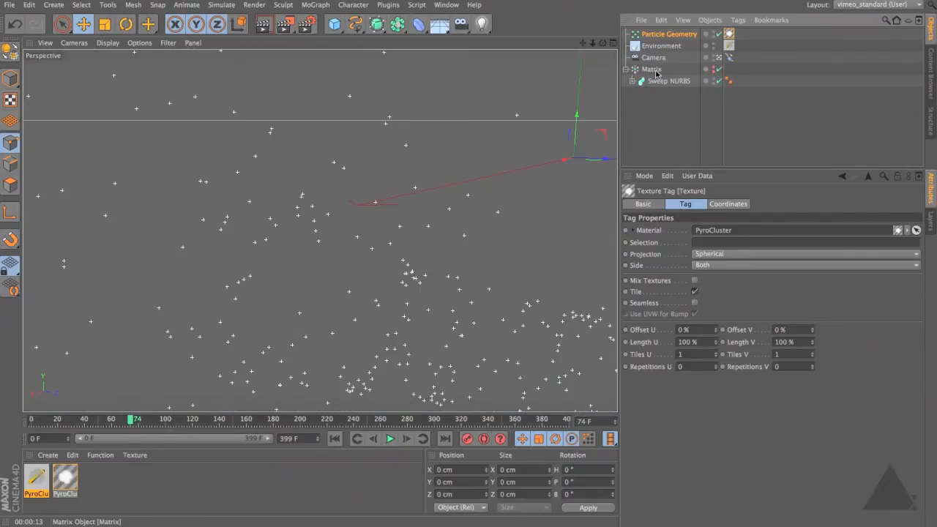
{"action": "key", "text": "ctrl+r"}
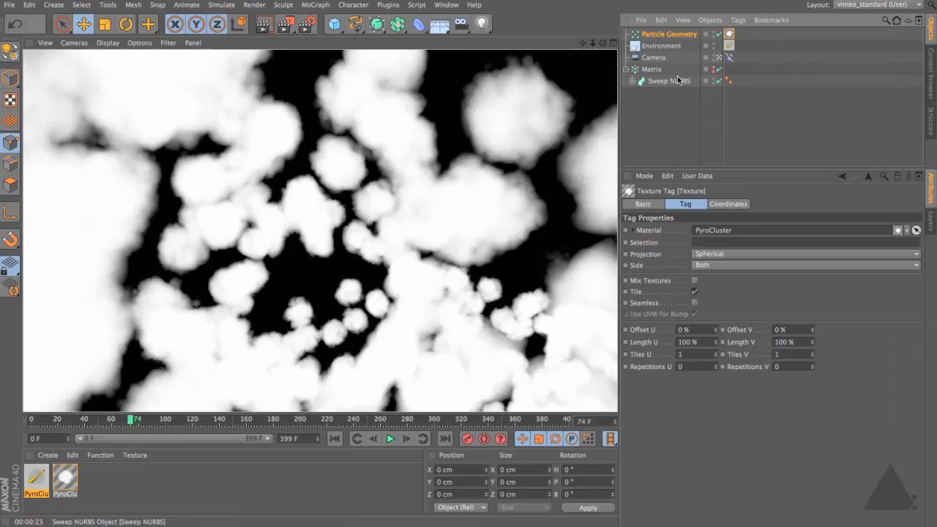
Set the VolumeTracer material's Render Mode to User and its World Step Size to 100, and render the view.
{"action": "left_click", "coordinate": [36, 478]}
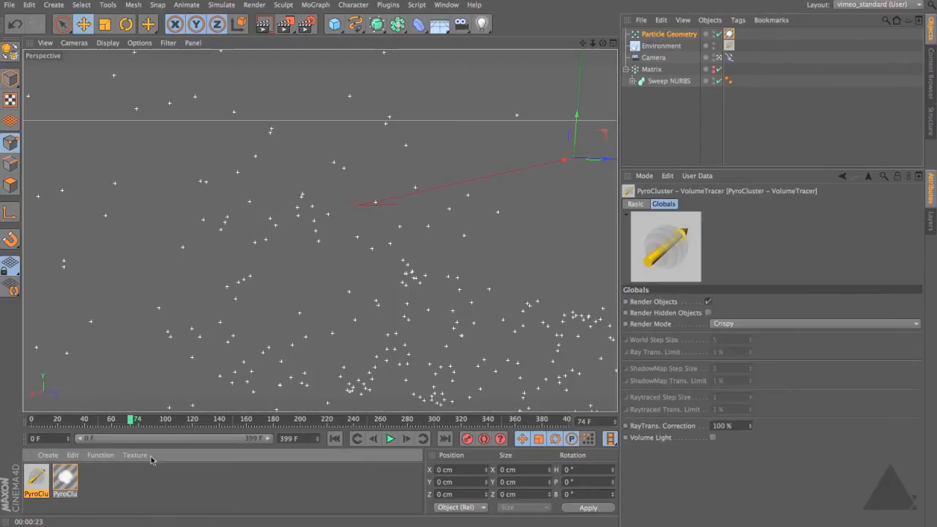
{"action": "left_click", "coordinate": [744, 324]}
{"action": "left_click", "coordinate": [752, 378]}
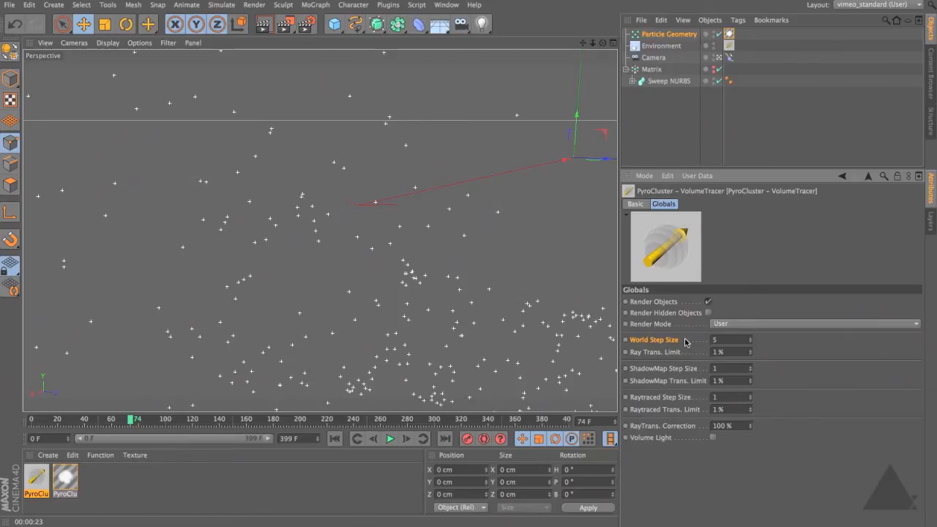
{"action": "double_click", "coordinate": [717, 339]}
{"action": "type", "text": "100"}
{"action": "key", "text": "ctrl+r"}
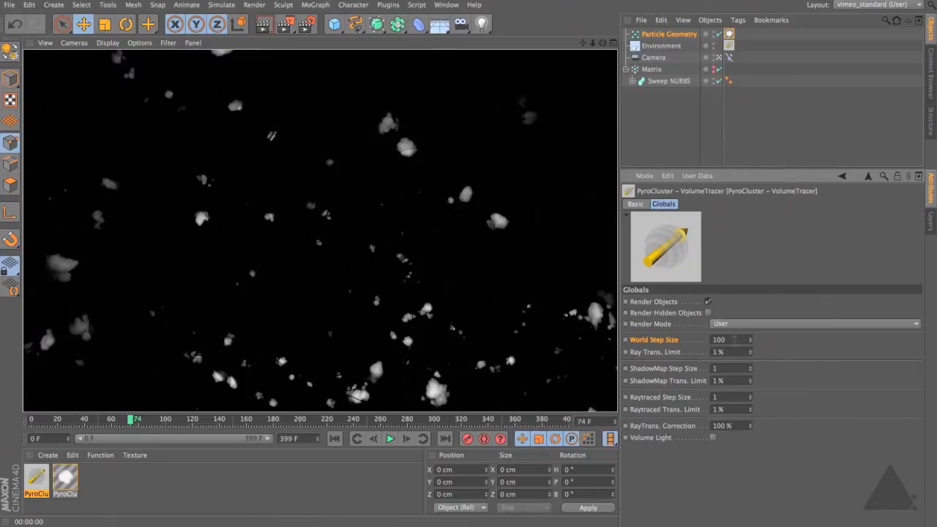
Test-render the view with the VolumeTracer's World Step Size at 25 and at 2.
{"action": "left_click_drag", "start_coordinate": [730, 340], "coordinate": [630, 336]}
{"action": "type", "text": "25"}
{"action": "key", "text": "Return"}
{"action": "key", "text": "ctrl+r"}
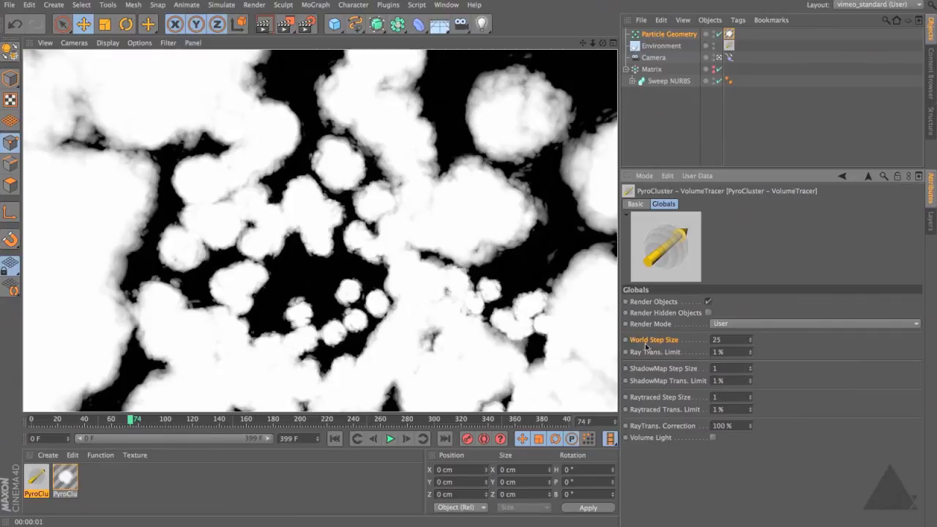
{"action": "left_click_drag", "start_coordinate": [739, 341], "coordinate": [648, 332]}
{"action": "type", "text": "2"}
{"action": "key", "text": "Return"}
{"action": "key", "text": "ctrl+r"}
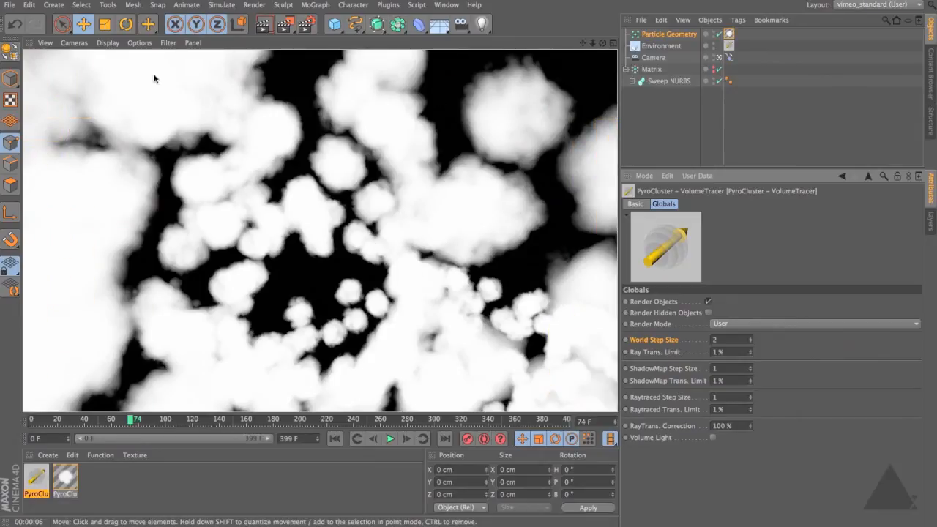
Set the VolumeTracer's World Step Size to 25 and its Ray Trans. Limit to 5%.
{"action": "double_click", "coordinate": [735, 351]}
{"action": "double_click", "coordinate": [734, 340]}
{"action": "type", "text": "25"}
{"action": "key", "text": "Return"}
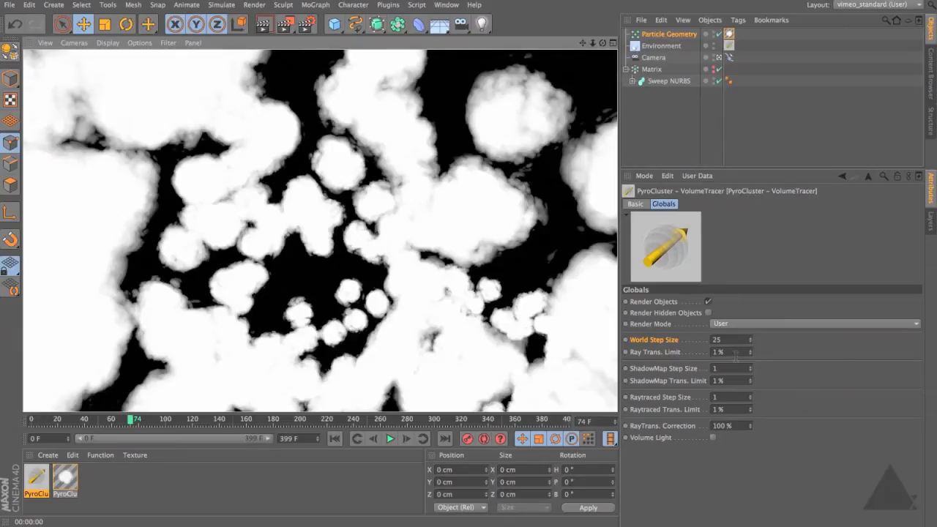
{"action": "double_click", "coordinate": [716, 352]}
{"action": "type", "text": "5"}
{"action": "key", "text": "Tab"}
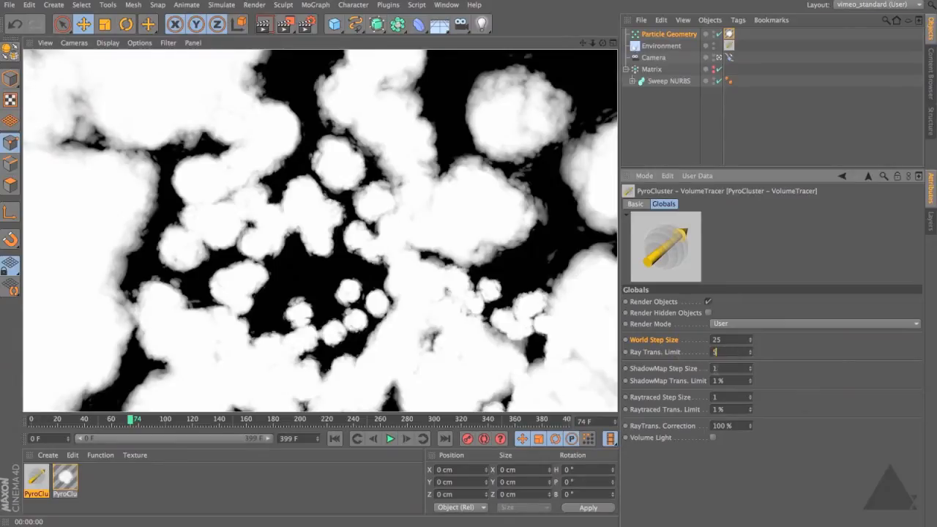
Set the VolumeTracer's ShadowMap and Raytraced Step Sizes to 10 and both their Trans. Limits to 5%, and render the view.
{"action": "type", "text": "10"}
{"action": "key", "text": "Tab"}
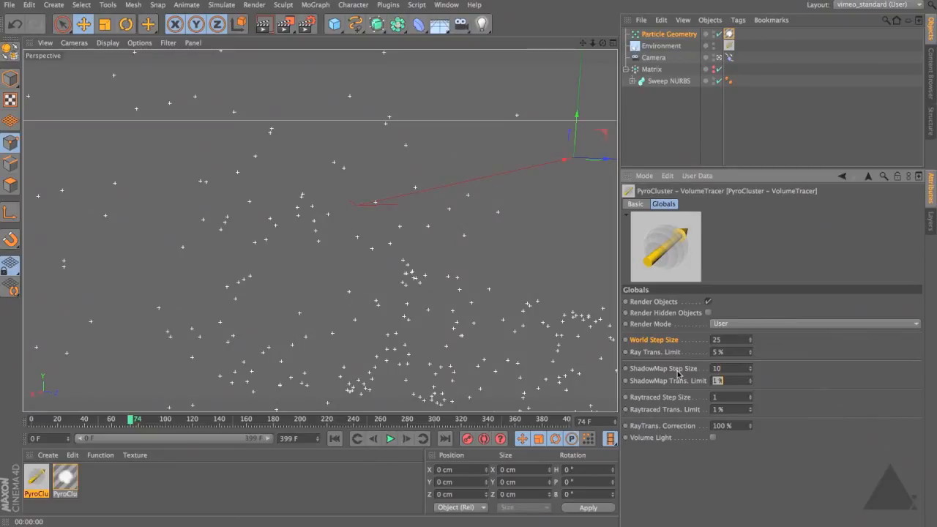
{"action": "type", "text": "5"}
{"action": "key", "text": "Tab"}
{"action": "type", "text": "10"}
{"action": "key", "text": "Tab"}
{"action": "type", "text": "5"}
{"action": "key", "text": "Tab"}
{"action": "key", "text": "ctrl+r"}
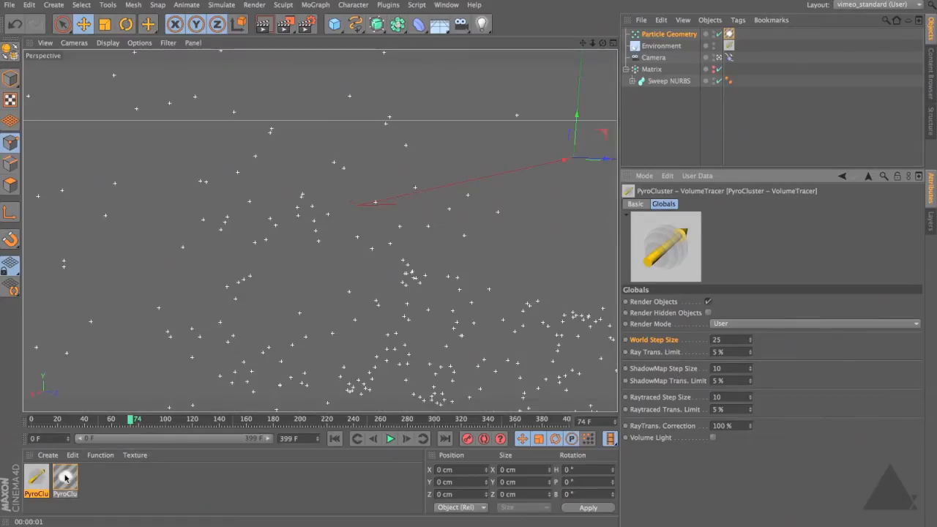
Enable the shape Preview of the PyroCluster material and set its sphere Radius to 200 cm.
{"action": "left_click", "coordinate": [66, 477]}
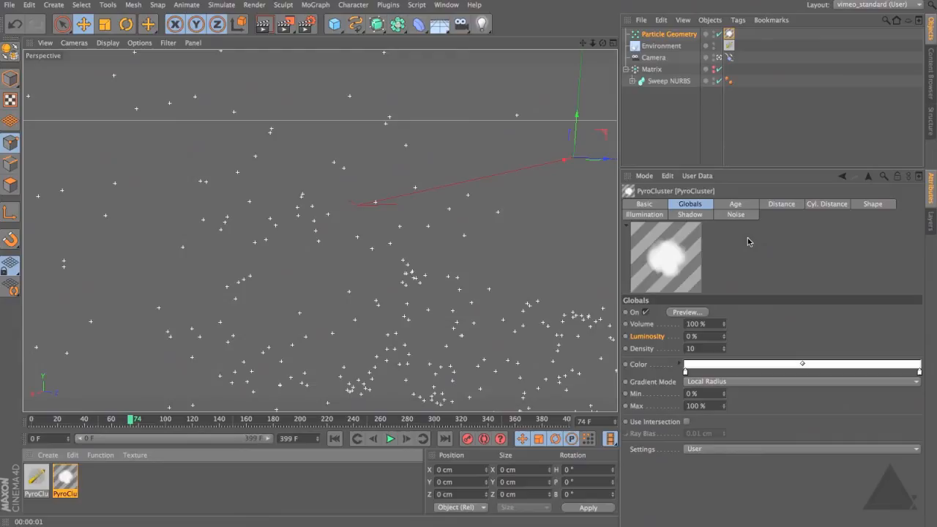
{"action": "key", "text": "ctrl+r"}
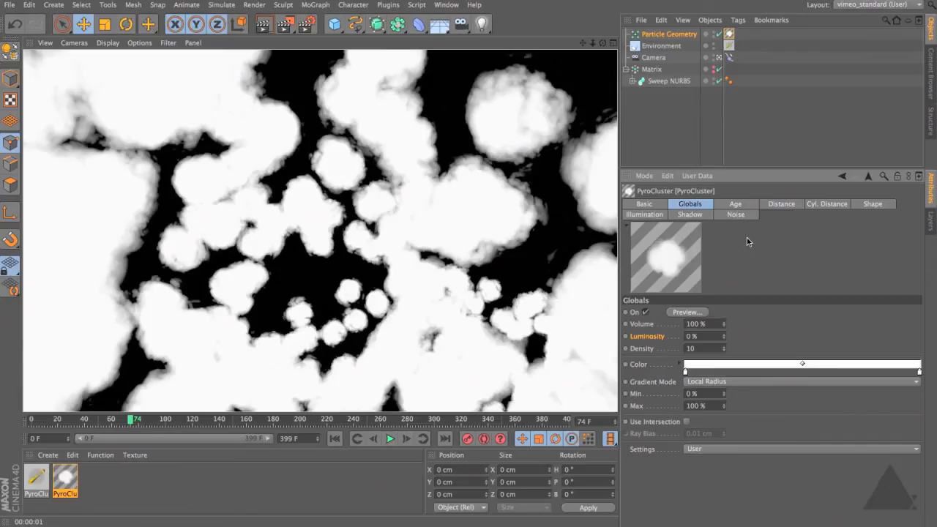
{"action": "left_click", "coordinate": [872, 206]}
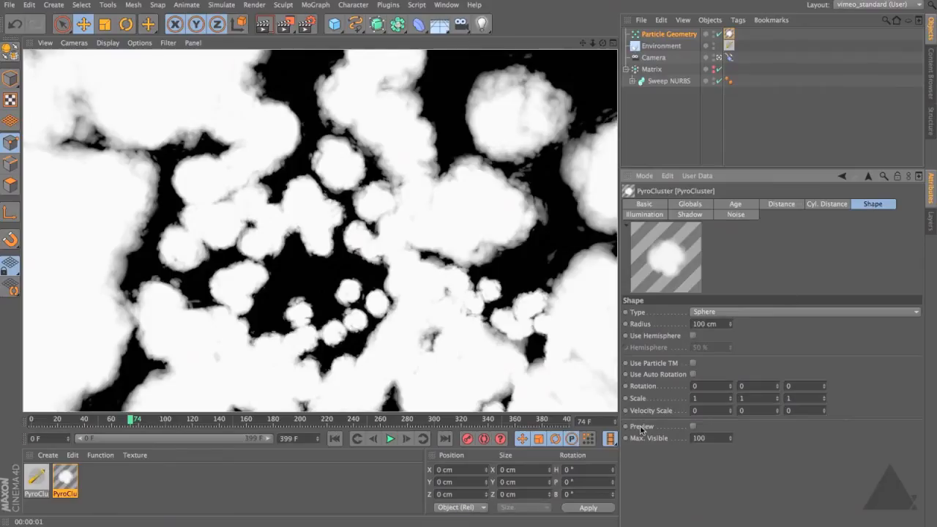
{"action": "left_click", "coordinate": [692, 427]}
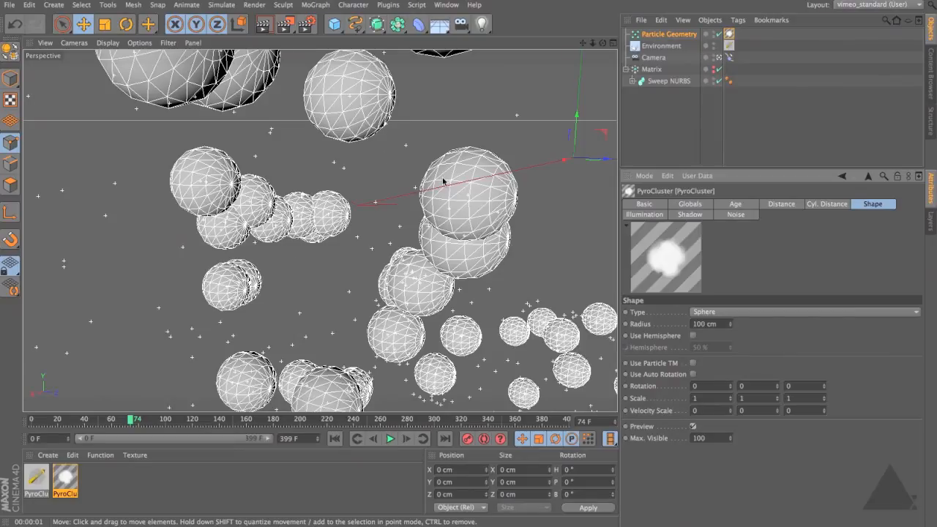
{"action": "double_click", "coordinate": [720, 324]}
{"action": "type", "text": "200"}
{"action": "key", "text": "Return"}
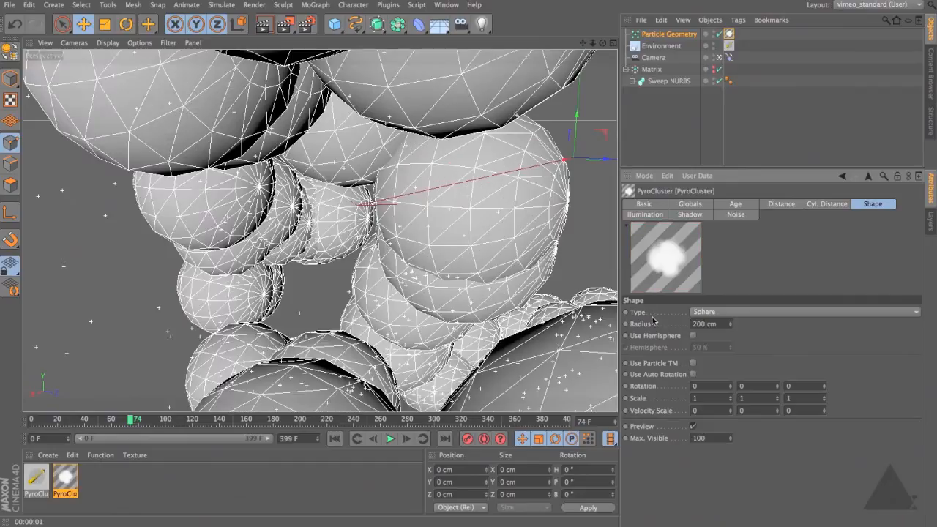
Move the timeline to frame 195 and set the PyroCluster shape's Max. Visible to 400.
{"action": "left_click_drag", "start_coordinate": [46, 421], "coordinate": [293, 420]}
{"action": "left_click_drag", "start_coordinate": [710, 438], "coordinate": [569, 441]}
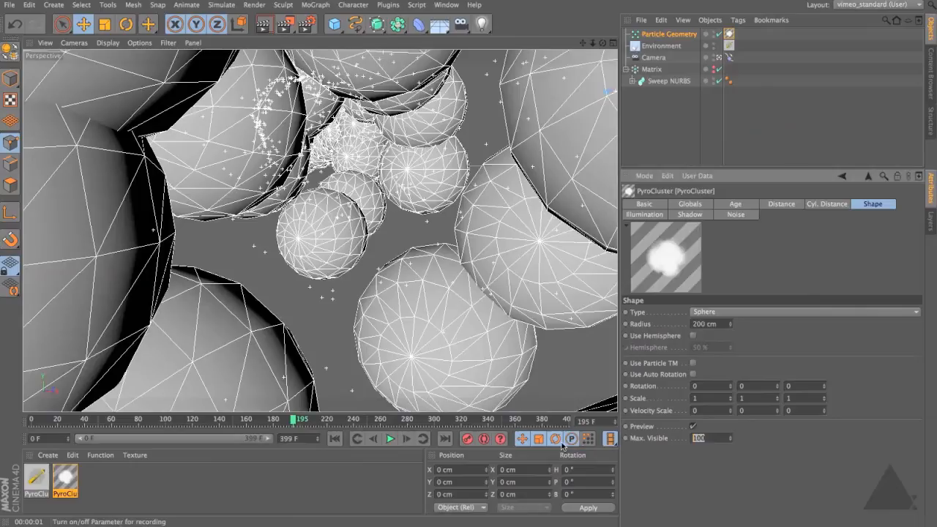
{"action": "type", "text": "400"}
{"action": "key", "text": "Return"}
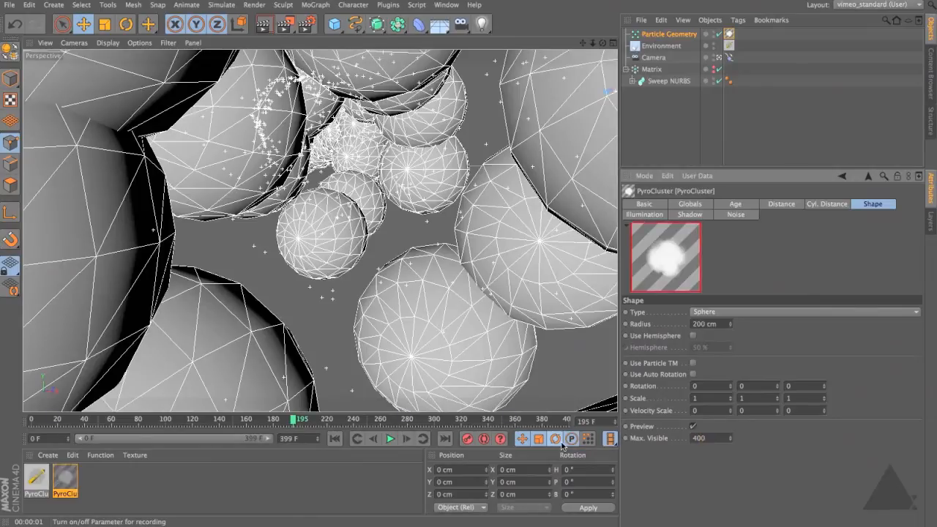
Scrub through the tunnel to frame 198, render the view, and set the PyroCluster sphere Radius to 175 cm.
{"action": "left_click_drag", "start_coordinate": [38, 421], "coordinate": [248, 436]}
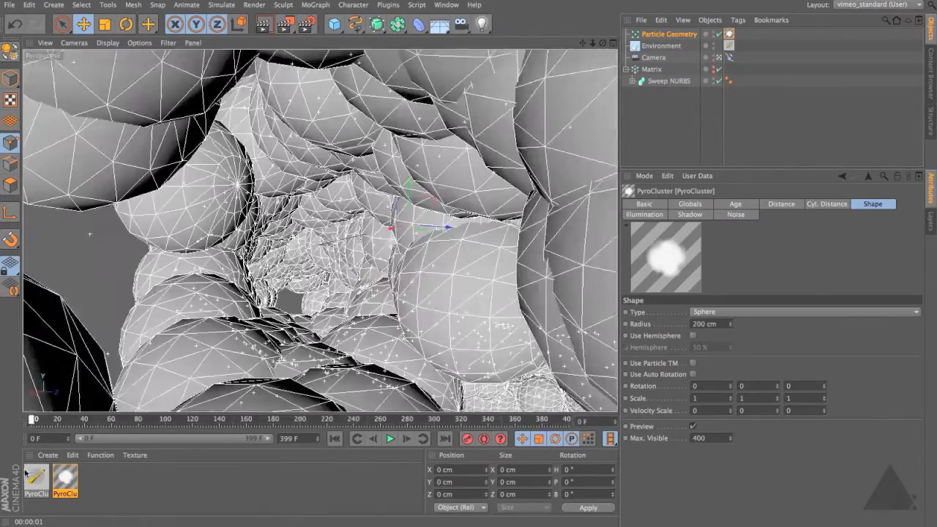
{"action": "left_click_drag", "start_coordinate": [26, 471], "coordinate": [297, 469]}
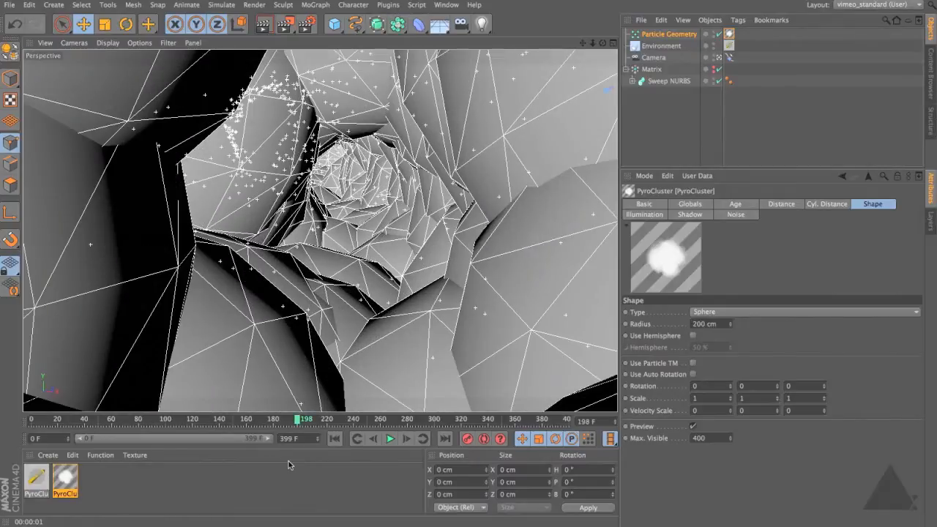
{"action": "key", "text": "ctrl+r"}
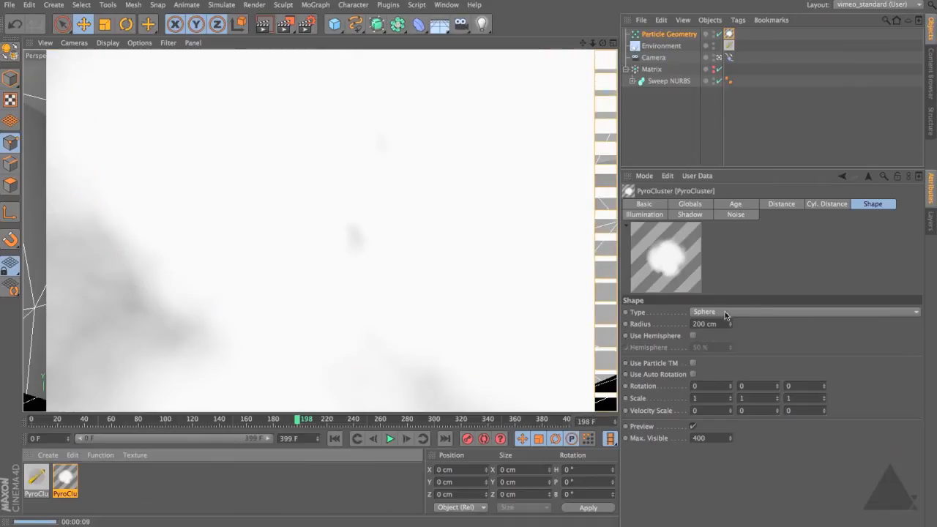
{"action": "left_click_drag", "start_coordinate": [721, 327], "coordinate": [661, 320]}
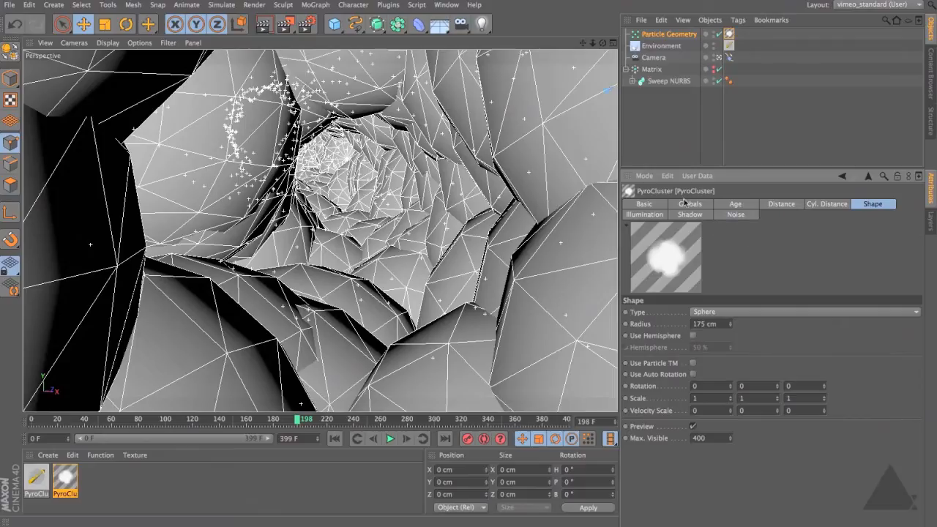
Recolor the first knot of the PyroCluster's global Color gradient to a bluish grey, hue 210°, RGB 134, 137, 141.
{"action": "left_click", "coordinate": [706, 206]}
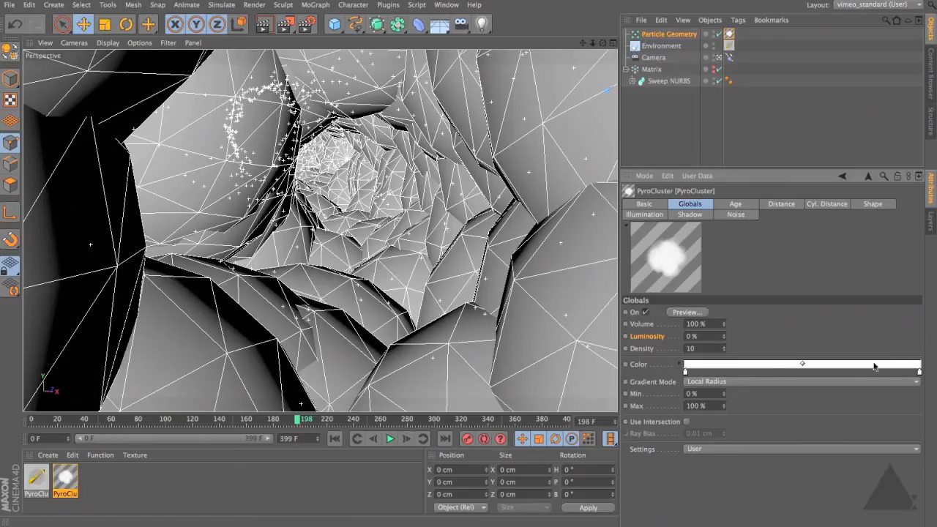
{"action": "left_click", "coordinate": [679, 363]}
{"action": "left_click", "coordinate": [685, 372]}
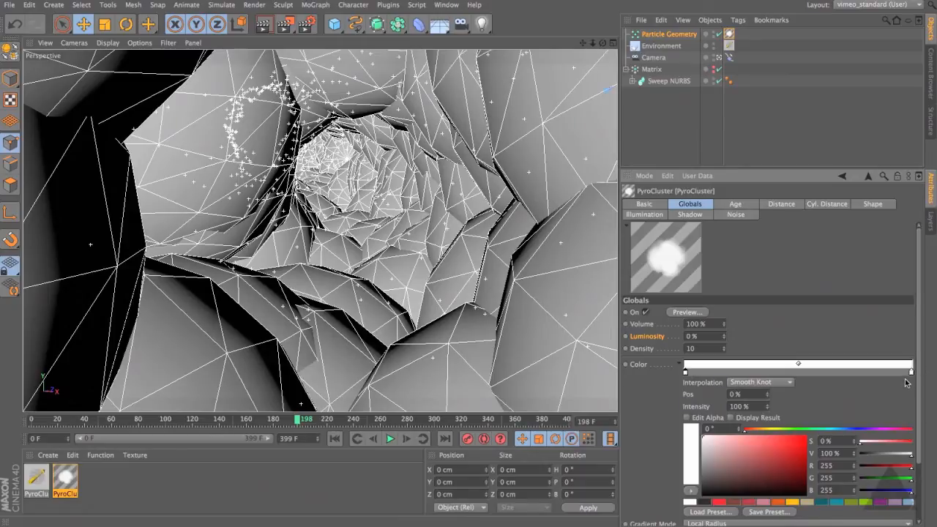
{"action": "left_click_drag", "start_coordinate": [839, 434], "coordinate": [842, 434]}
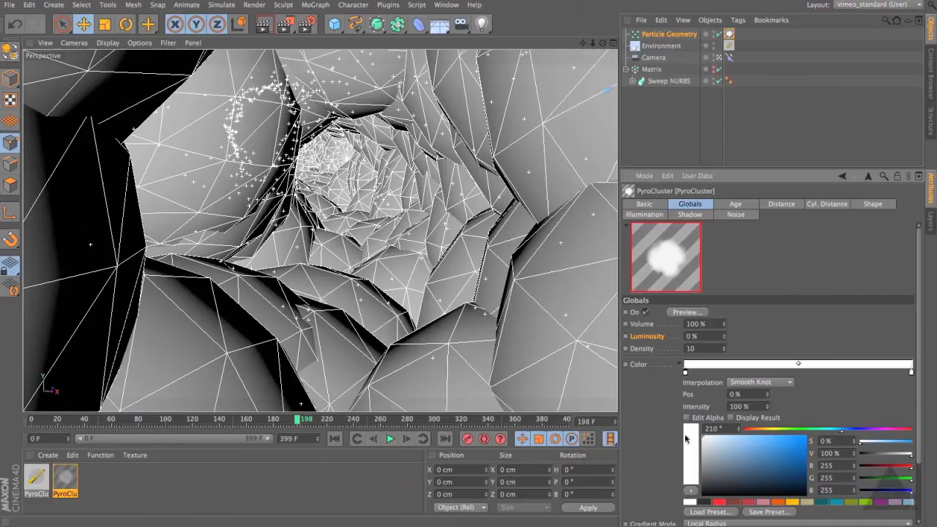
{"action": "left_click_drag", "start_coordinate": [709, 467], "coordinate": [706, 462]}
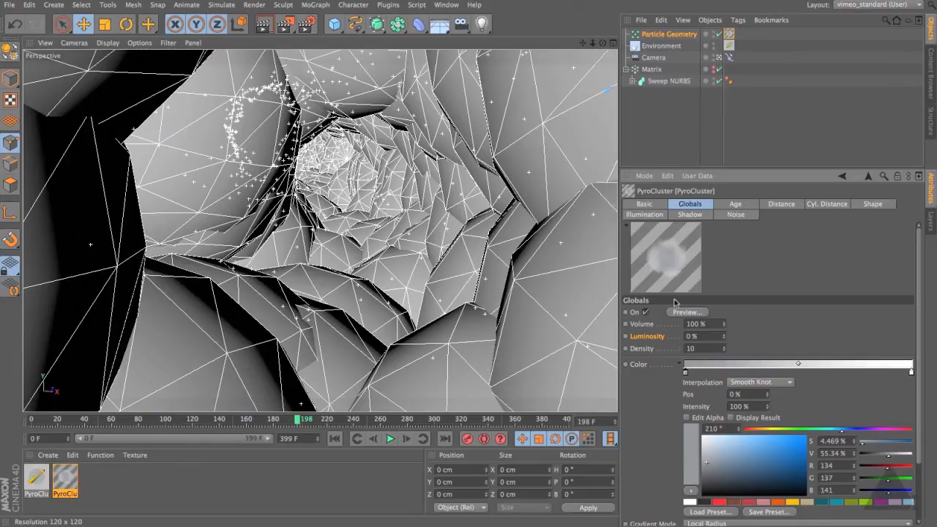
Set the PyroCluster's global Luminosity to 2% and raise its Density to 100.
{"action": "left_click", "coordinate": [723, 335]}
{"action": "double_click", "coordinate": [699, 348]}
{"action": "type", "text": "50"}
{"action": "key", "text": "Return"}
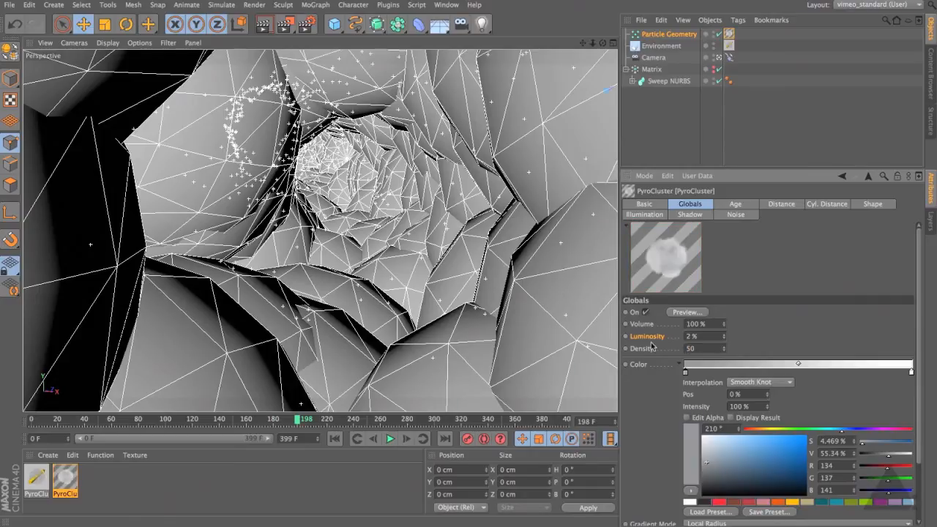
{"action": "double_click", "coordinate": [701, 349]}
{"action": "type", "text": "100"}
{"action": "key", "text": "Return"}
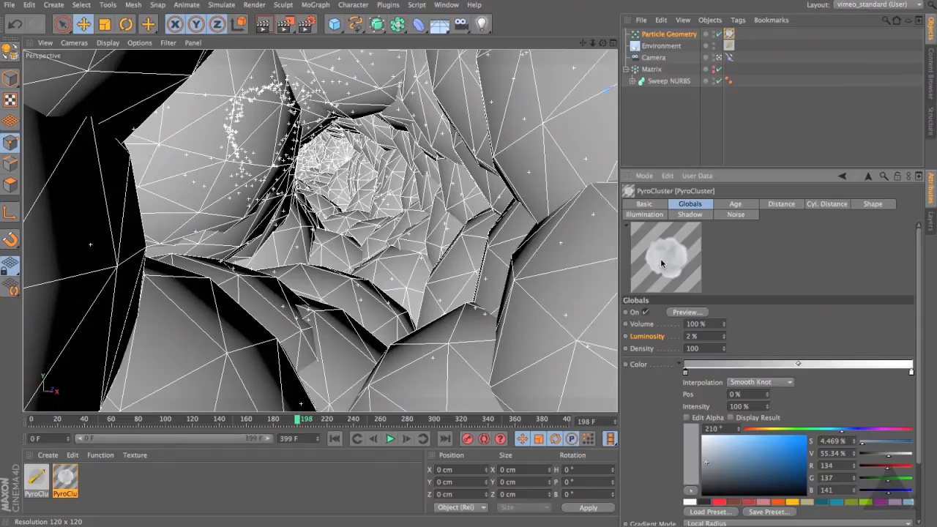
In the four-view layout, add an Omni light about 2150 cm from the origin, raise it about 735 cm, and render the perspective view.
{"action": "key", "text": "F5"}
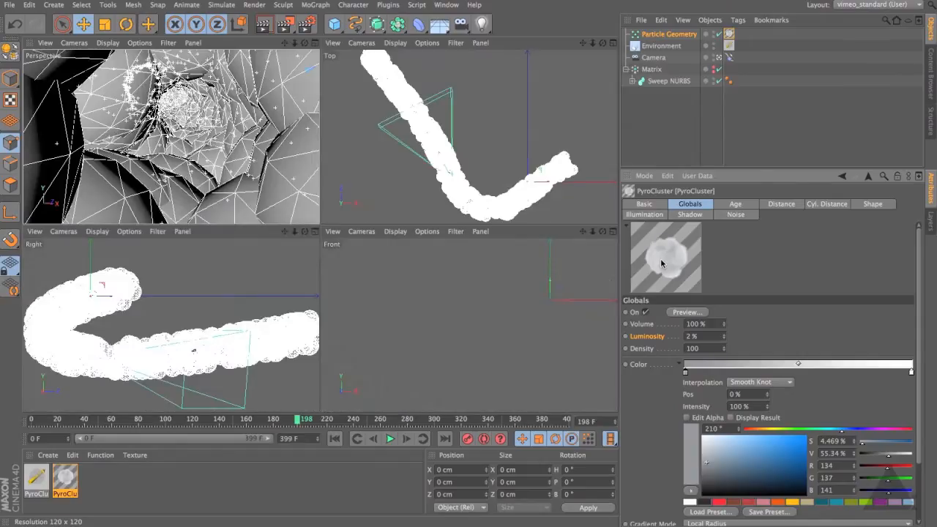
{"action": "key", "text": "ctrl+r"}
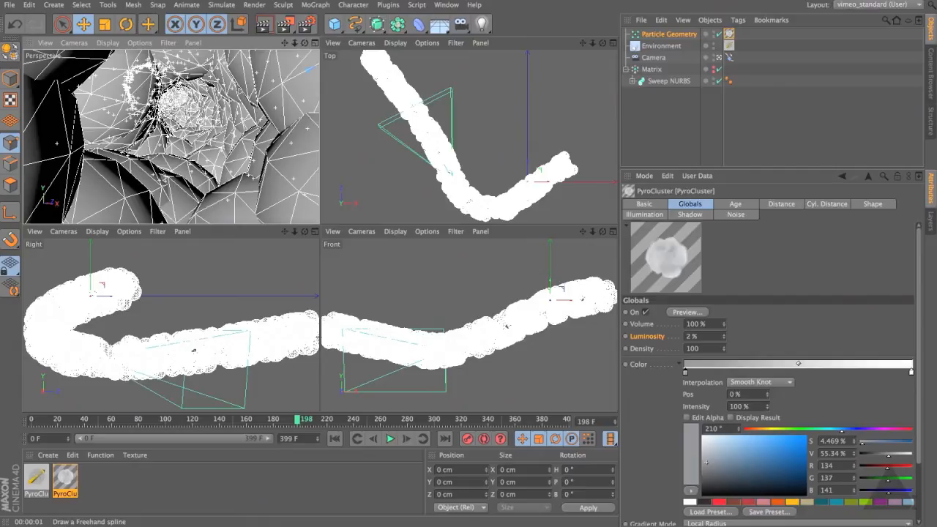
{"action": "left_click", "coordinate": [481, 23]}
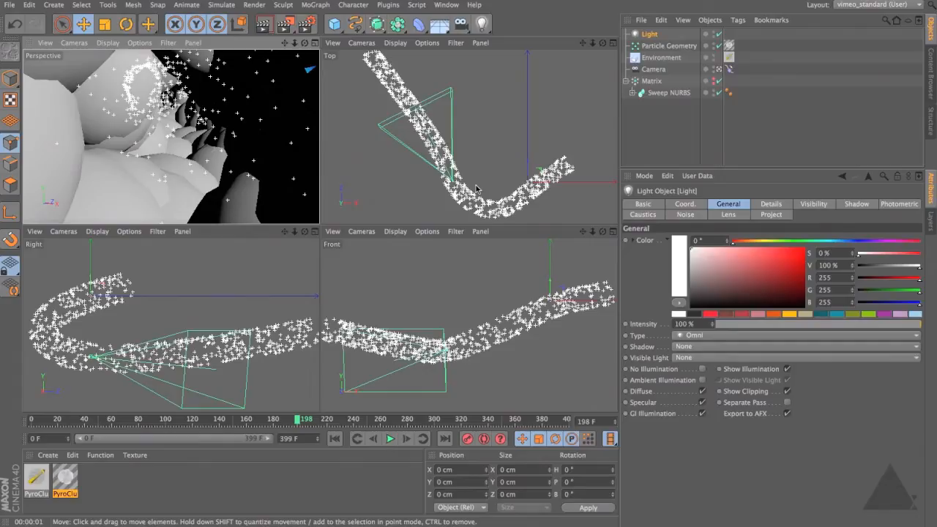
{"action": "left_click_drag", "start_coordinate": [476, 189], "coordinate": [474, 105]}
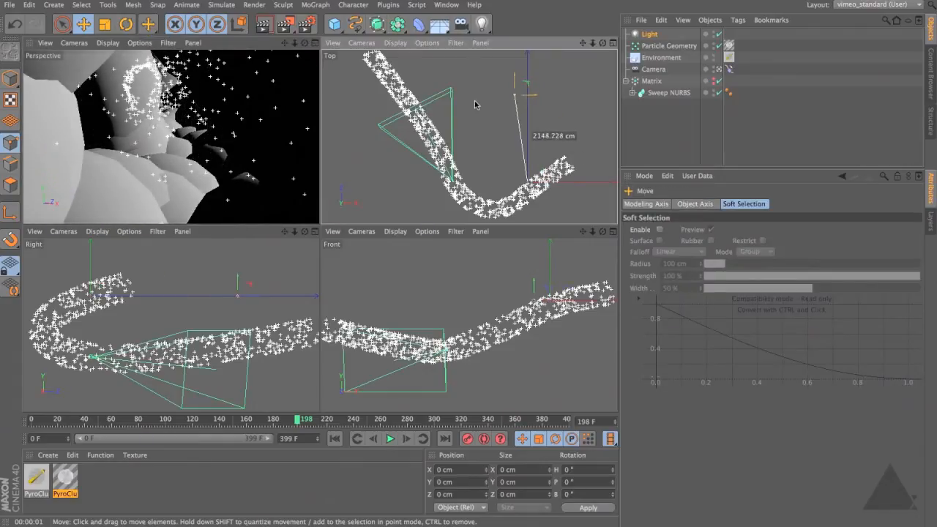
{"action": "left_click_drag", "start_coordinate": [302, 271], "coordinate": [295, 221]}
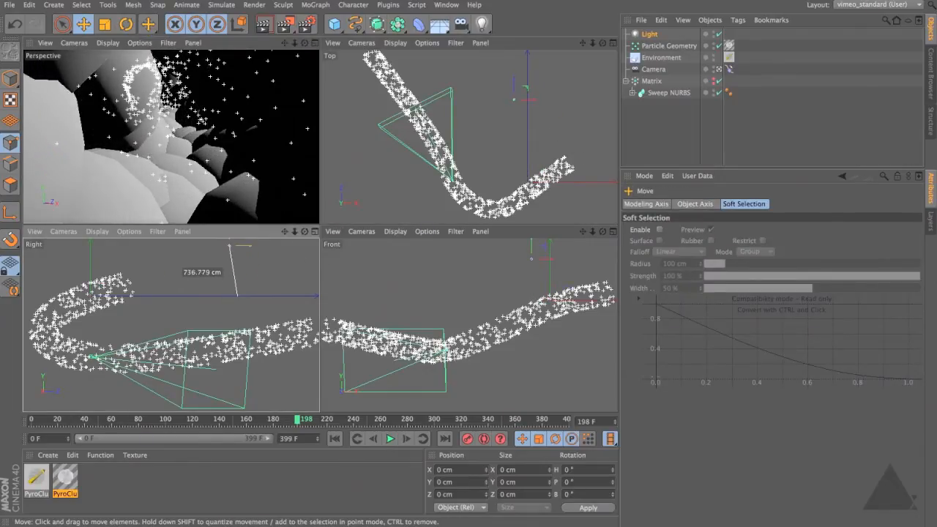
{"action": "left_click", "coordinate": [165, 150]}
{"action": "key", "text": "ctrl+r"}
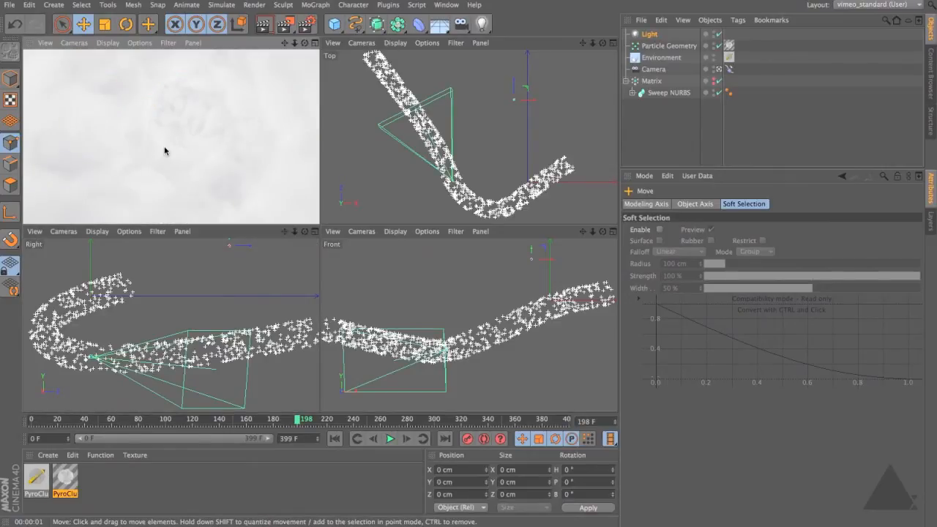
Duplicate the light and place the copy below the tunnel on its opposite side.
{"action": "left_click_drag", "start_coordinate": [645, 33], "coordinate": [648, 41], "text": "ctrl"}
{"action": "left_click_drag", "start_coordinate": [519, 134], "coordinate": [378, 228]}
{"action": "left_click_drag", "start_coordinate": [439, 156], "coordinate": [439, 156]}
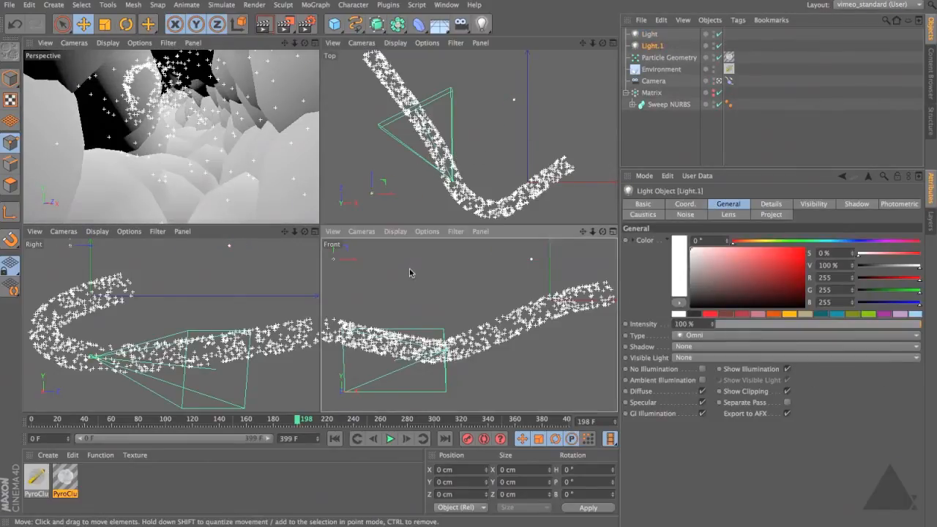
{"action": "scroll", "coordinate": [350, 279], "scroll_direction": "down", "scroll_amount": 3}
{"action": "left_click_drag", "start_coordinate": [388, 304], "coordinate": [389, 407]}
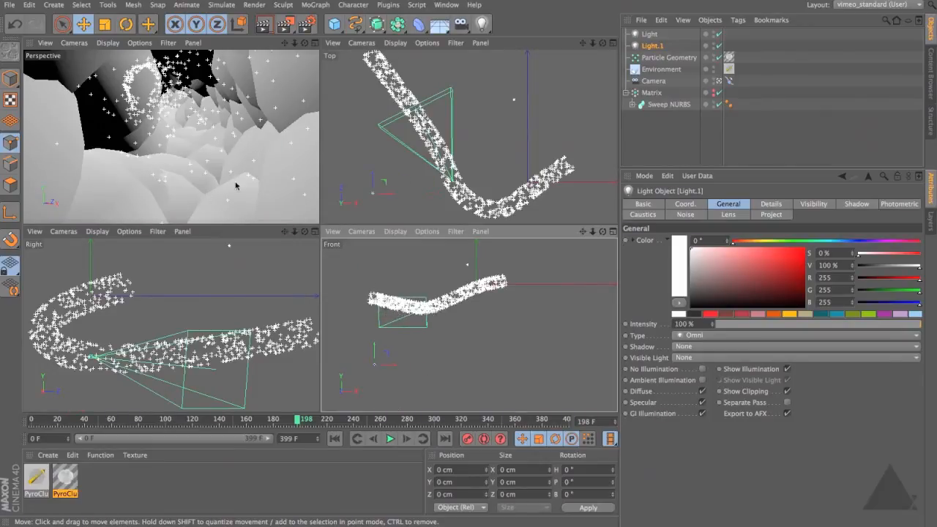
{"action": "scroll", "coordinate": [468, 163], "scroll_direction": "down", "scroll_amount": 3}
{"action": "left_click_drag", "start_coordinate": [410, 182], "coordinate": [390, 189]}
{"action": "left_click_drag", "start_coordinate": [386, 356], "coordinate": [440, 380]}
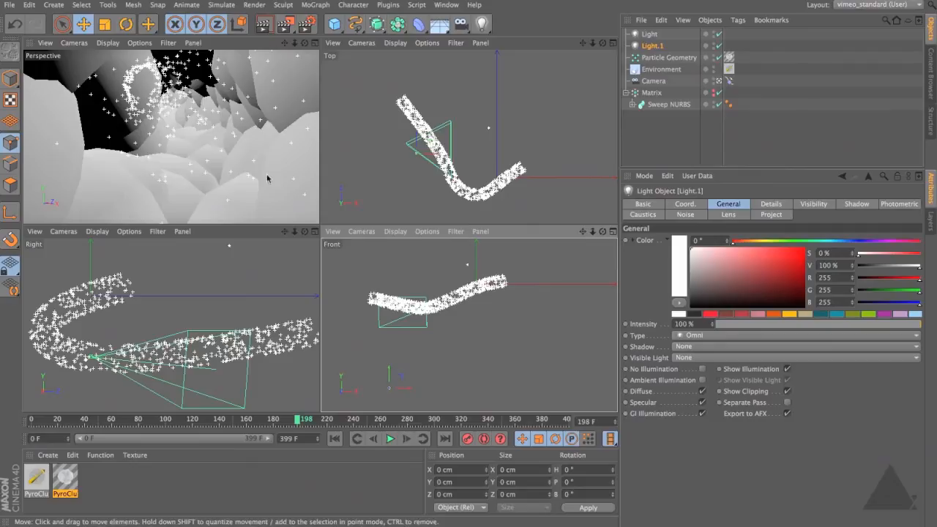
Move the original light higher above the tunnel and tint it a warm off-white, hue 48°, RGB 242, 240, 230.
{"action": "left_click", "coordinate": [659, 34]}
{"action": "left_click_drag", "start_coordinate": [530, 315], "coordinate": [522, 285]}
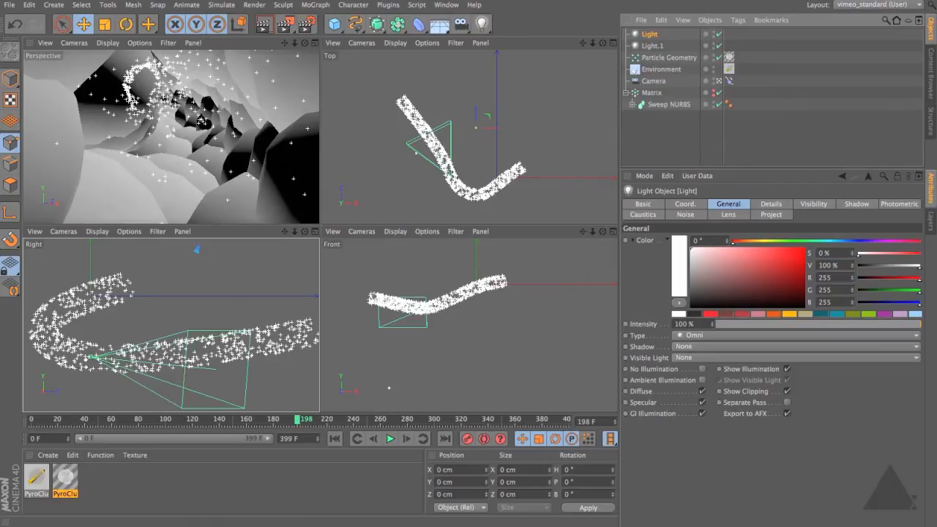
{"action": "left_click_drag", "start_coordinate": [750, 244], "coordinate": [757, 246]}
{"action": "left_click", "coordinate": [696, 251]}
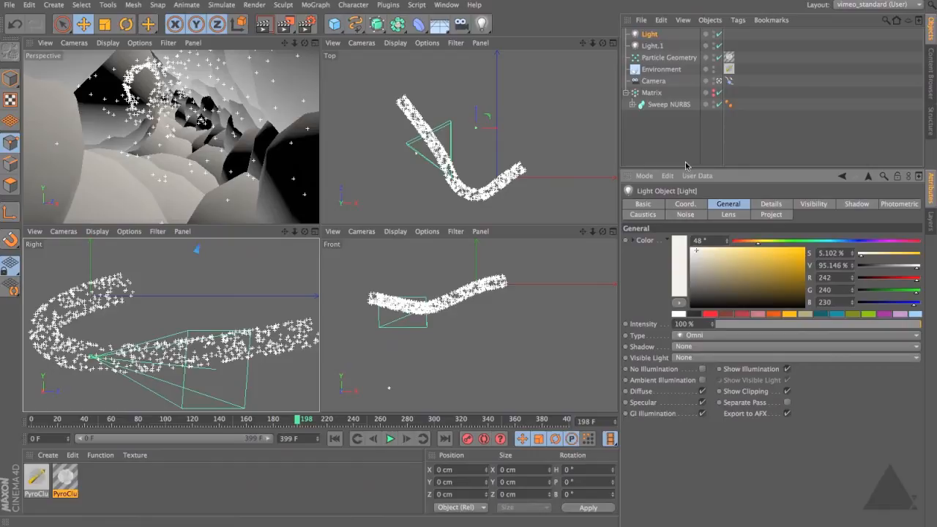
Tint Light.1 below the tunnel a pale blue, hue 210°, RGB 224, 231, 237.
{"action": "left_click", "coordinate": [650, 46]}
{"action": "left_click_drag", "start_coordinate": [833, 242], "coordinate": [844, 248]}
{"action": "left_click_drag", "start_coordinate": [691, 255], "coordinate": [697, 253]}
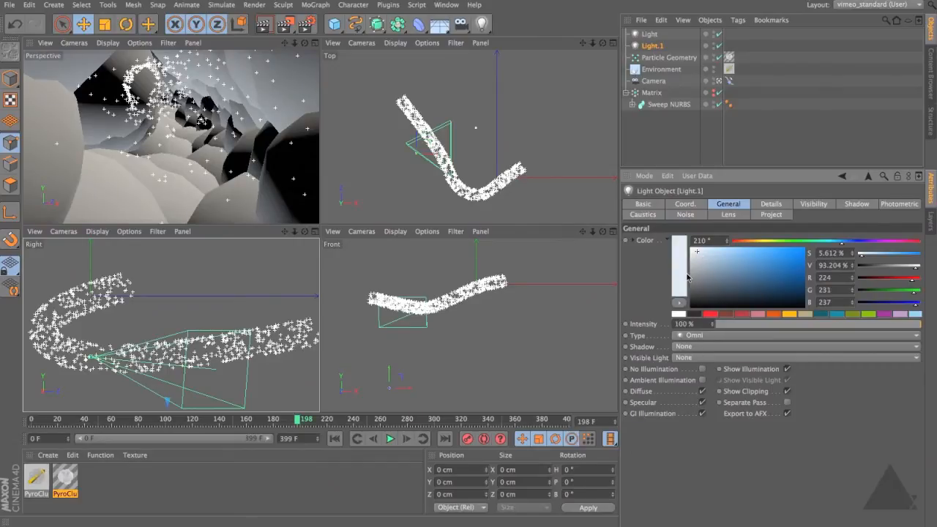
Set the PyroCluster's shadow Transparency to 25% and its Ambient color to dark blue, hue 214°, RGB 24, 54, 94.
{"action": "left_click", "coordinate": [65, 479]}
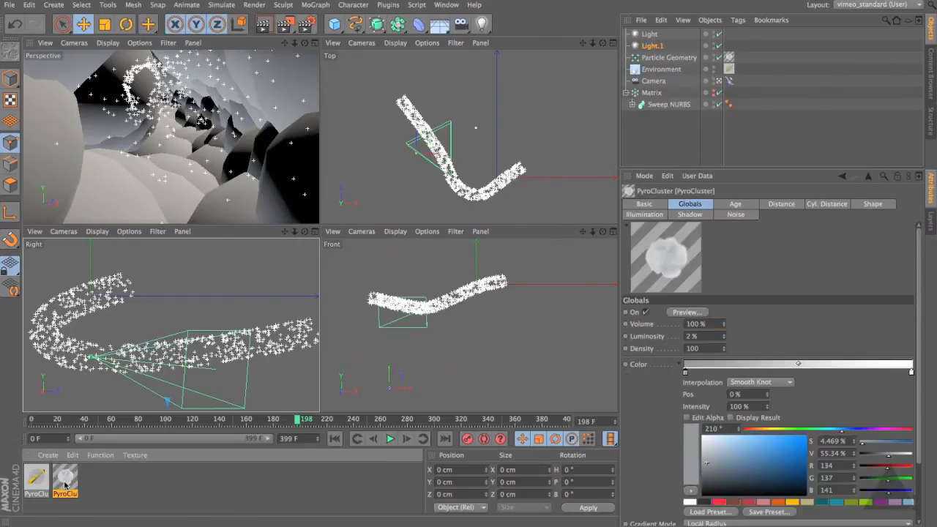
{"action": "left_click", "coordinate": [696, 218]}
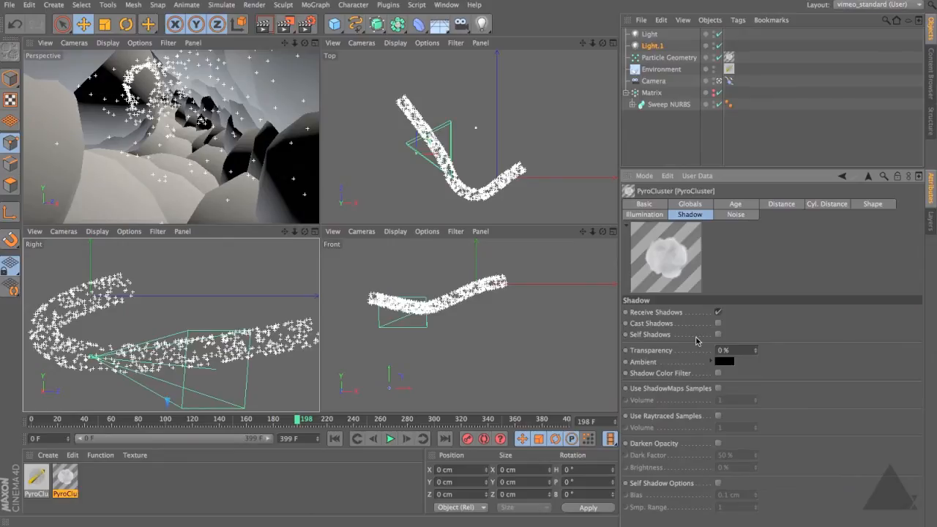
{"action": "left_click_drag", "start_coordinate": [736, 349], "coordinate": [668, 341]}
{"action": "type", "text": "25"}
{"action": "key", "text": "Return"}
{"action": "left_click", "coordinate": [715, 361]}
{"action": "left_click", "coordinate": [855, 363]}
{"action": "left_click_drag", "start_coordinate": [759, 409], "coordinate": [800, 411]}
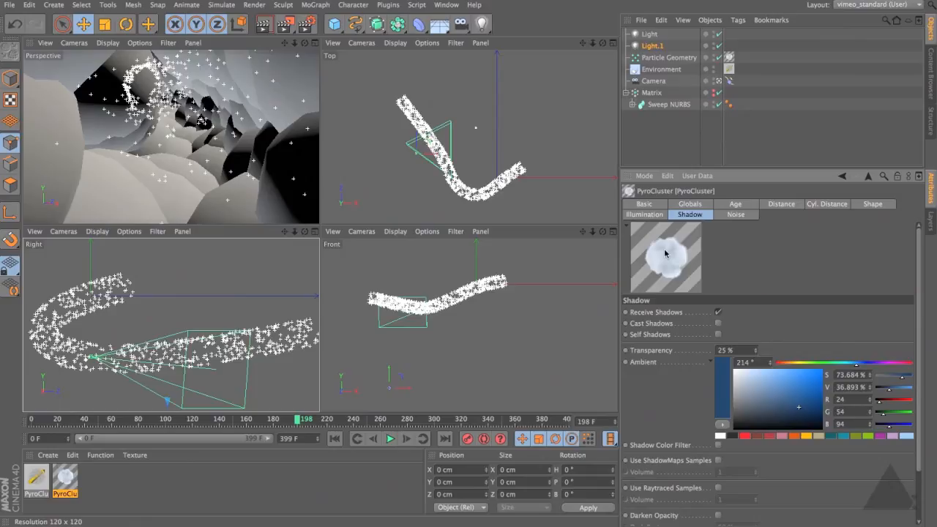
Enable Illumination for the PyroCluster material and set its Mode to Ray Angle.
{"action": "left_click", "coordinate": [661, 215]}
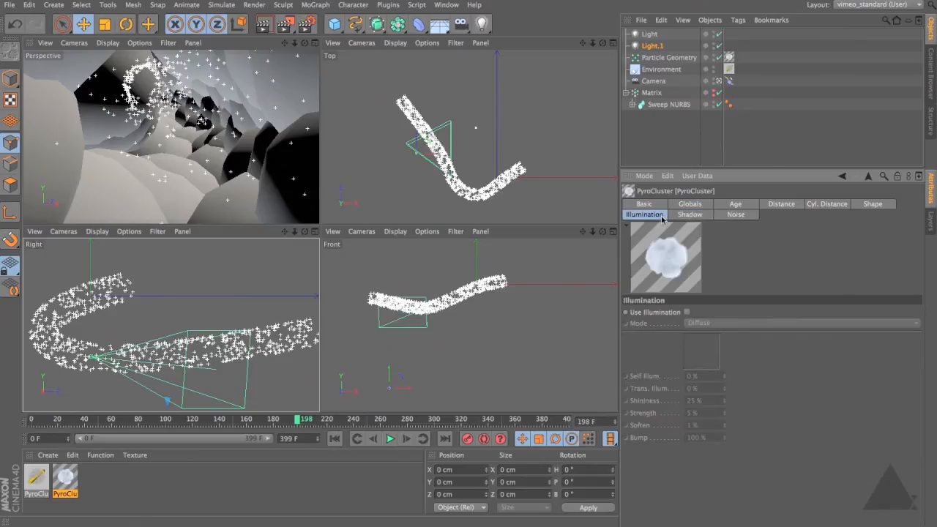
{"action": "left_click", "coordinate": [687, 312]}
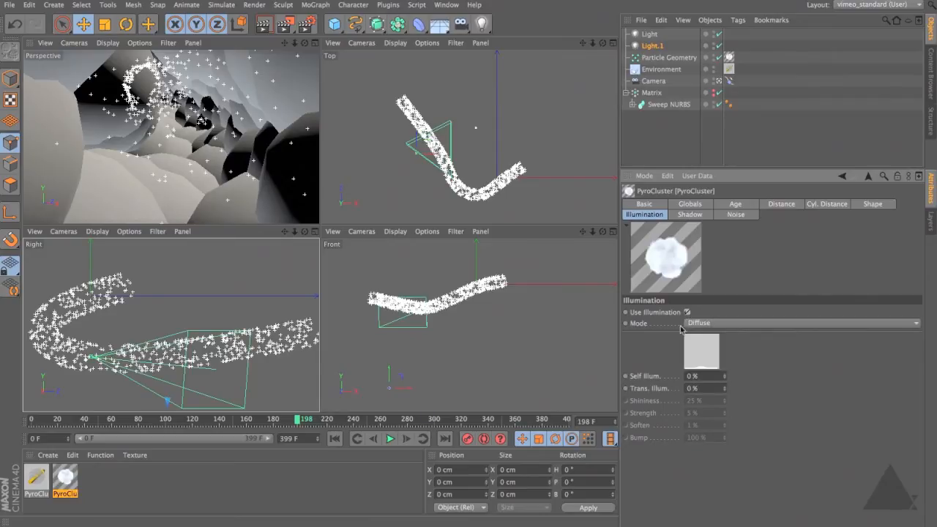
{"action": "left_click", "coordinate": [689, 325]}
{"action": "left_click", "coordinate": [714, 345]}
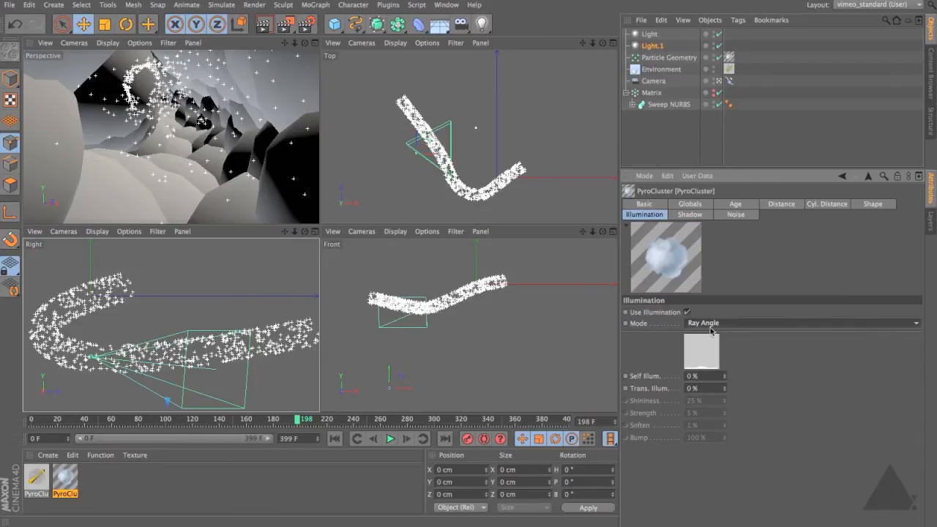
Set the PyroCluster's Self Illum. and Trans. Illum. to 50% each.
{"action": "left_click", "coordinate": [709, 375]}
{"action": "type", "text": "50"}
{"action": "key", "text": "Return"}
{"action": "left_click", "coordinate": [702, 388]}
{"action": "type", "text": "50"}
{"action": "key", "text": "Return"}
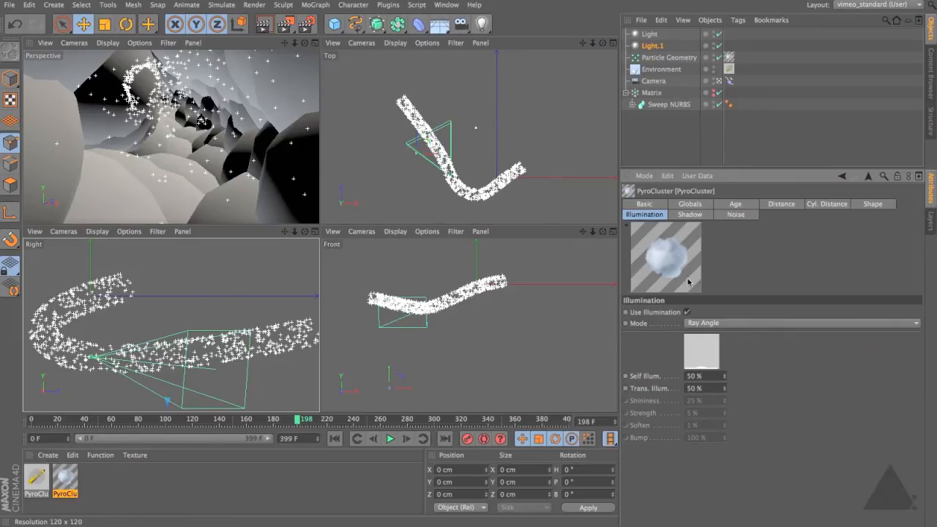
Review the PyroCluster's noise types, keep Turbulence, and set the noise Scale to 400%.
{"action": "left_click", "coordinate": [747, 215]}
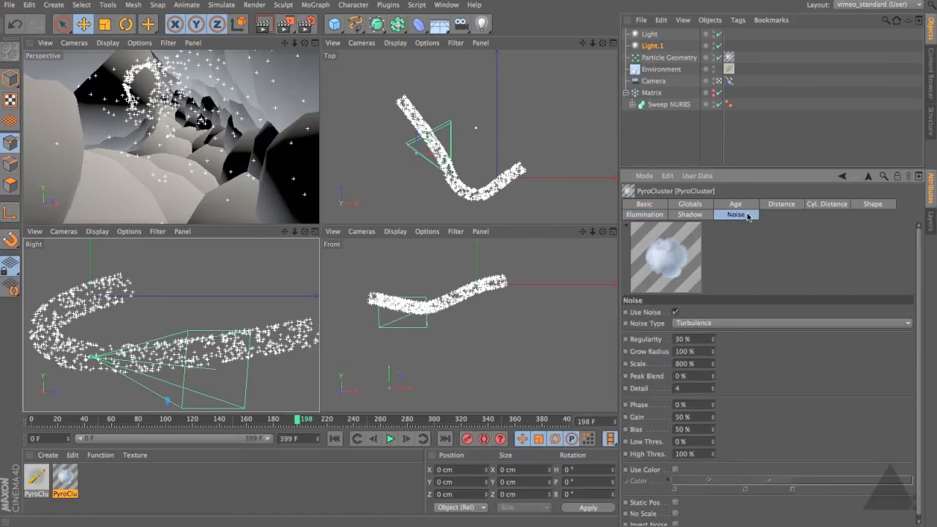
{"action": "left_click", "coordinate": [743, 323]}
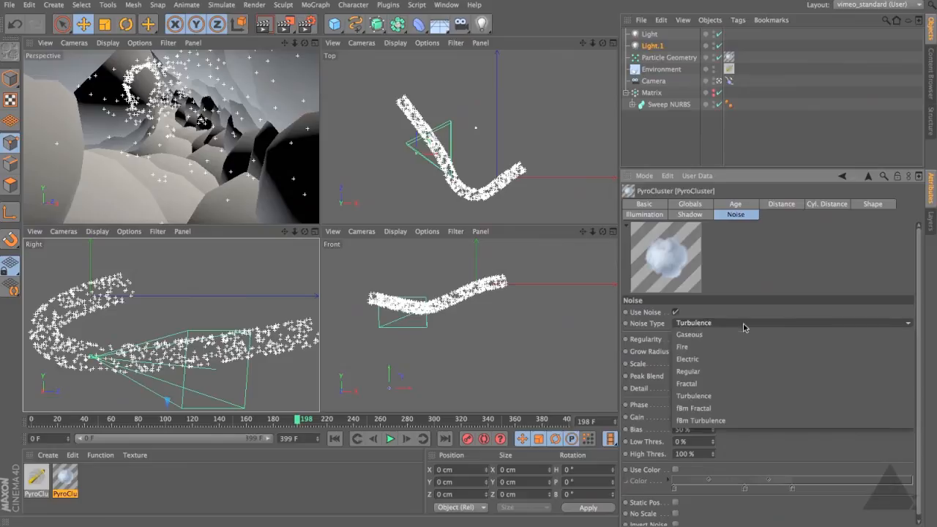
{"action": "left_click", "coordinate": [790, 276]}
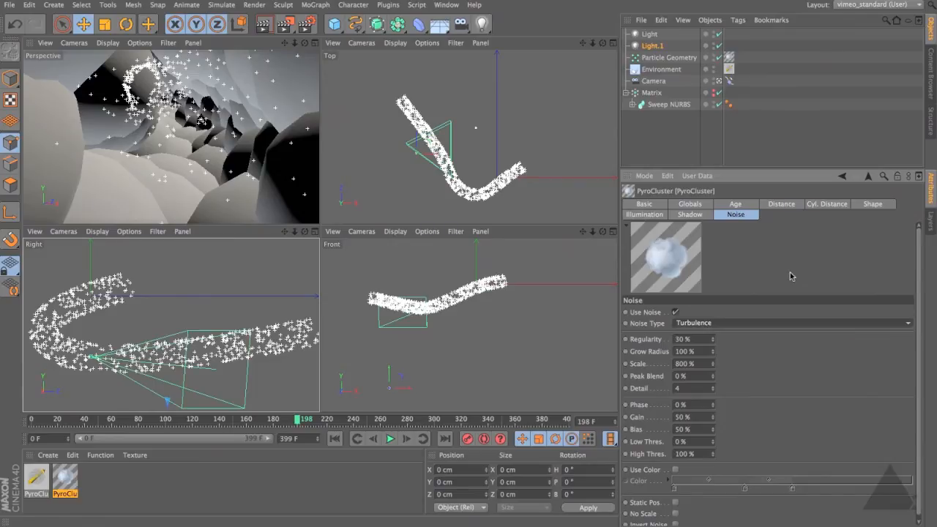
{"action": "double_click", "coordinate": [685, 364]}
{"action": "type", "text": "400"}
{"action": "key", "text": "Return"}
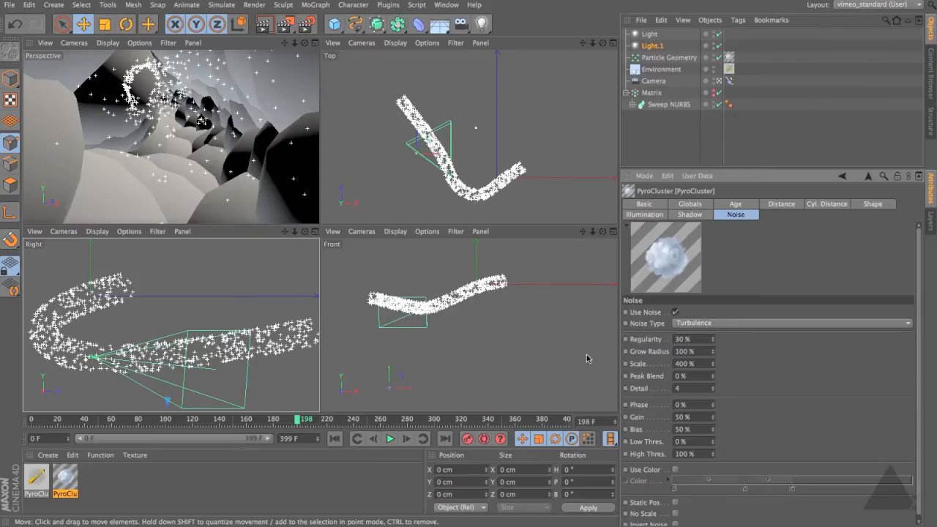
Set the PyroCluster noise's Regularity to 75%.
{"action": "left_click", "coordinate": [659, 340]}
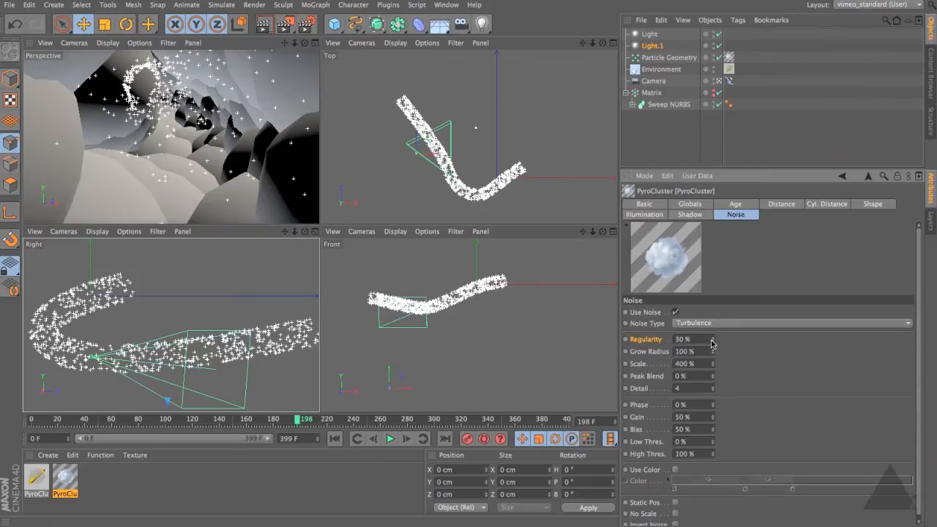
{"action": "double_click", "coordinate": [682, 339]}
{"action": "type", "text": "75"}
{"action": "key", "text": "Return"}
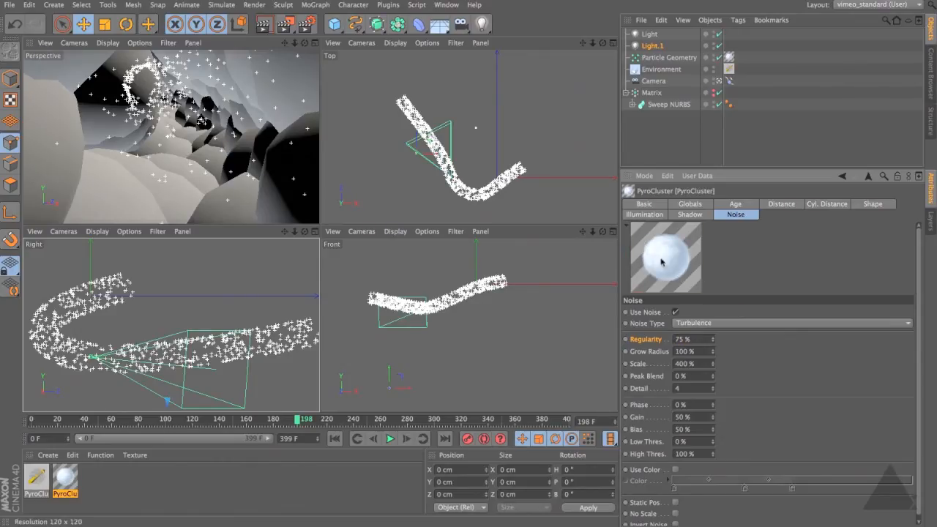
Try the PyroCluster noise's Regularity at 100% and at 5%.
{"action": "double_click", "coordinate": [683, 339]}
{"action": "type", "text": "100"}
{"action": "key", "text": "Return"}
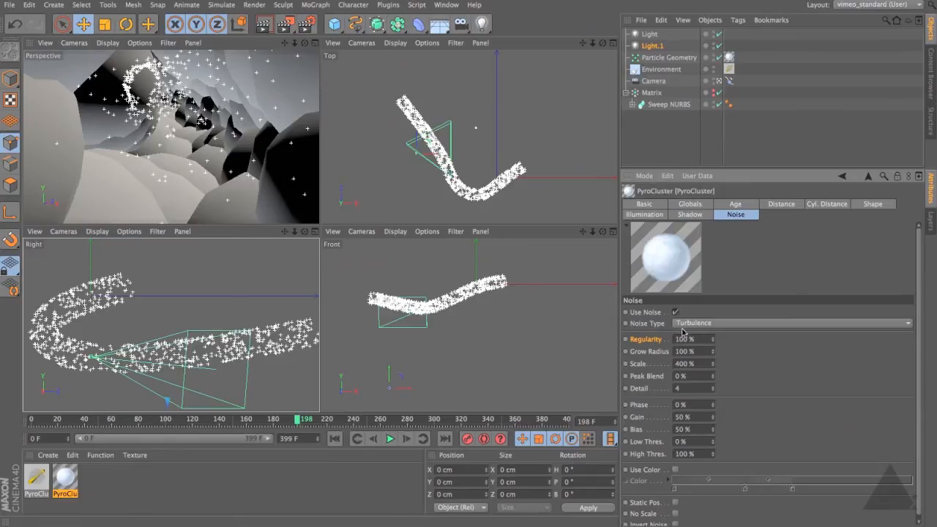
{"action": "left_click_drag", "start_coordinate": [696, 339], "coordinate": [598, 338]}
{"action": "type", "text": "5"}
{"action": "key", "text": "Return"}
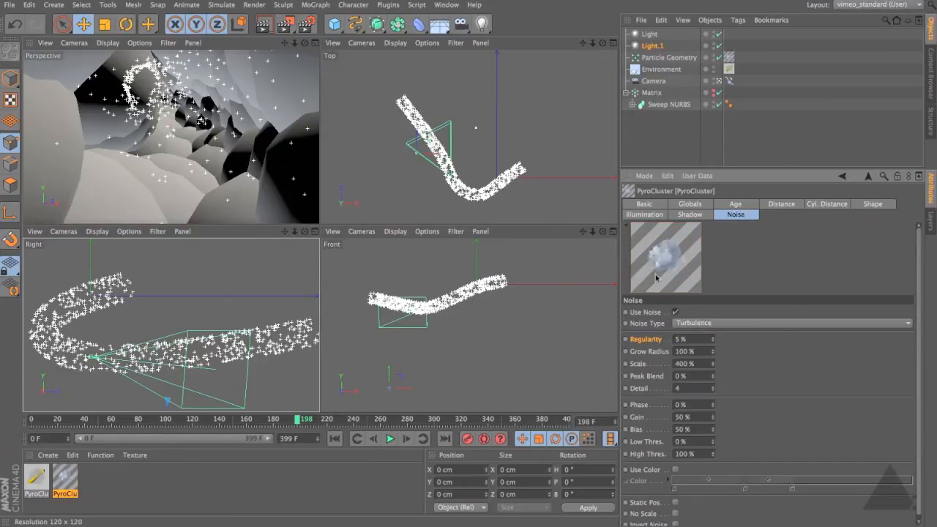
Set the PyroCluster noise's Regularity to 15%.
{"action": "left_click_drag", "start_coordinate": [704, 339], "coordinate": [578, 325]}
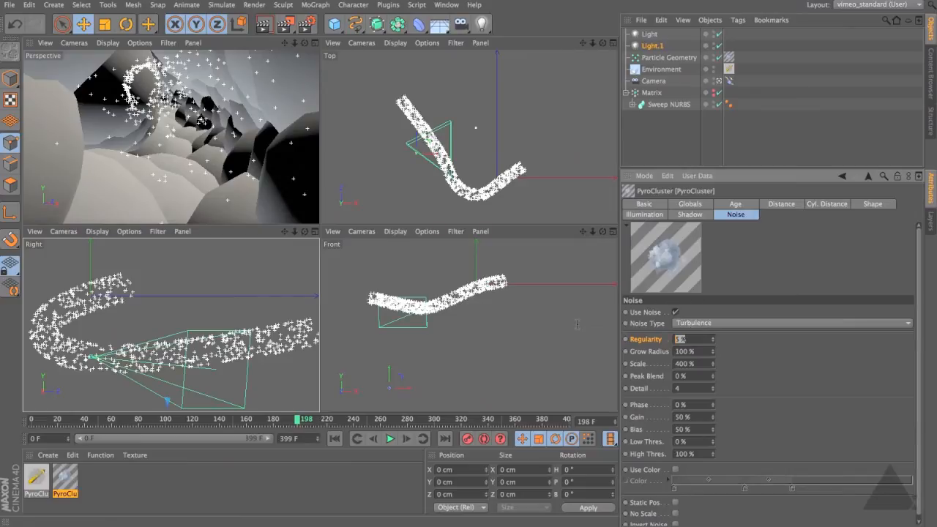
{"action": "type", "text": "15"}
{"action": "key", "text": "Return"}
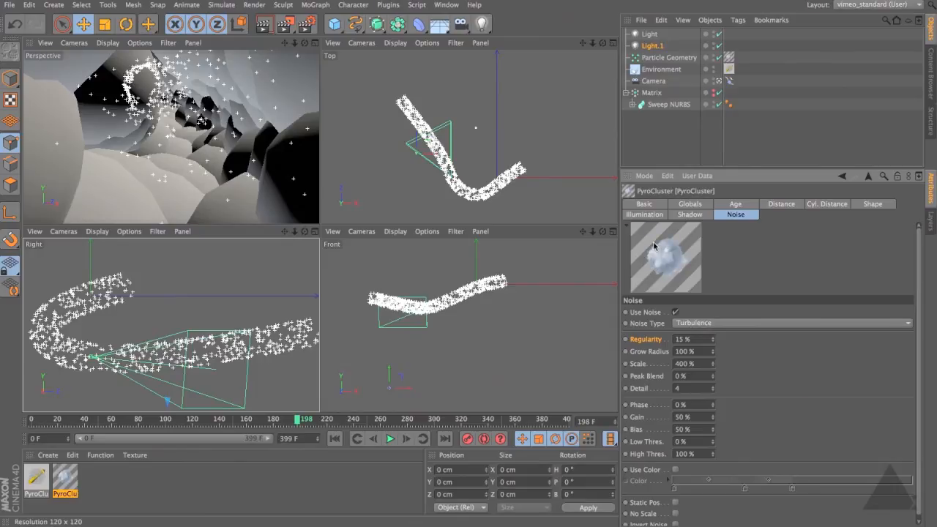
Enable Darken Opacity in the PyroCluster's shadow settings and collapse the Ambient color controls.
{"action": "left_click", "coordinate": [689, 214]}
{"action": "scroll", "coordinate": [920, 309], "scroll_direction": "down", "scroll_amount": 2}
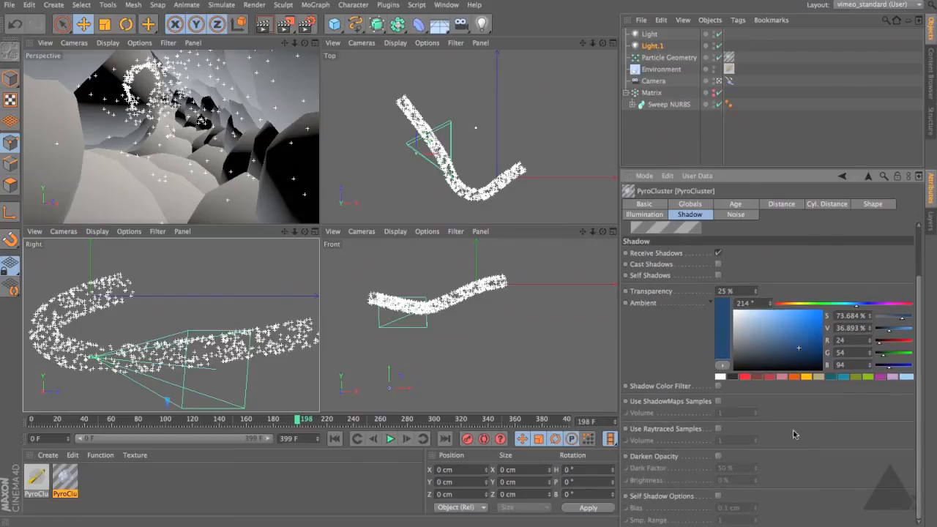
{"action": "key", "text": "ctrl+r"}
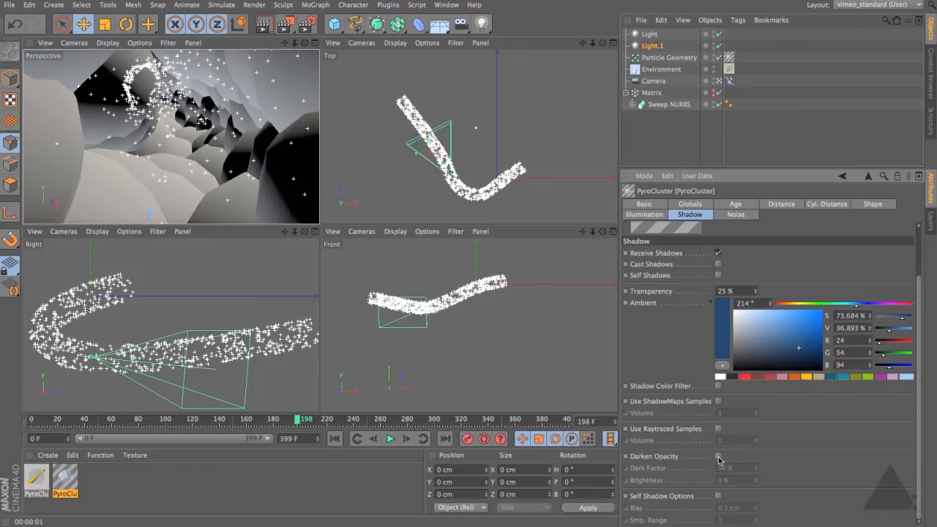
{"action": "left_click", "coordinate": [718, 457]}
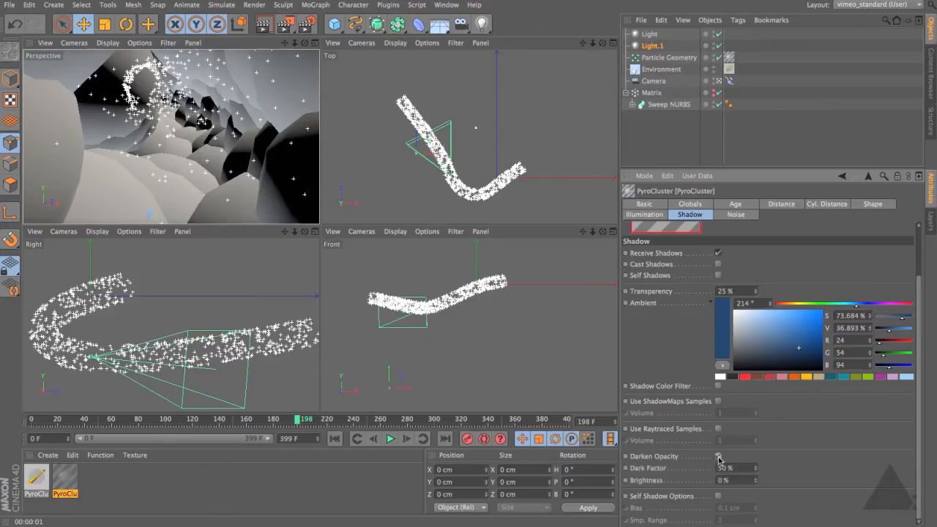
{"action": "left_click", "coordinate": [709, 305]}
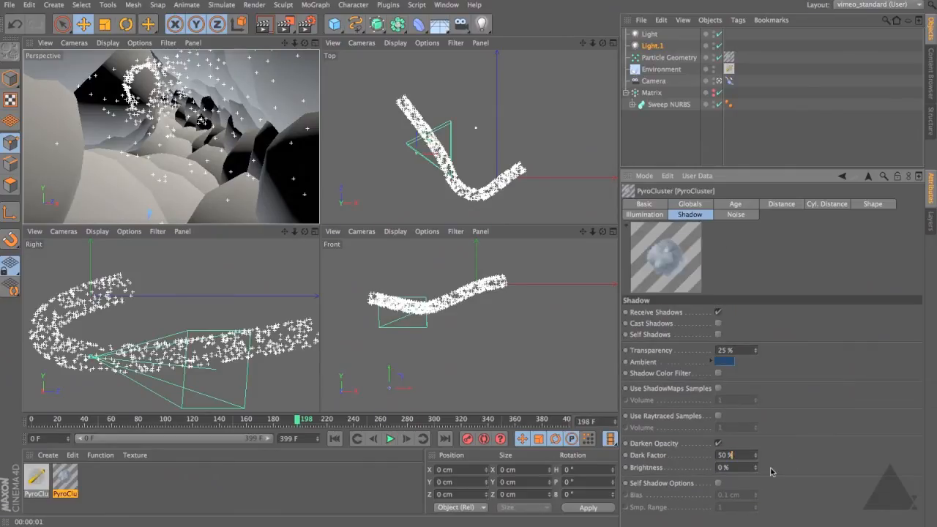
Try a shadow Brightness of 74% and a Dark Factor of -48% for the PyroCluster.
{"action": "left_click_drag", "start_coordinate": [756, 469], "coordinate": [755, 435]}
{"action": "left_click_drag", "start_coordinate": [755, 468], "coordinate": [755, 448]}
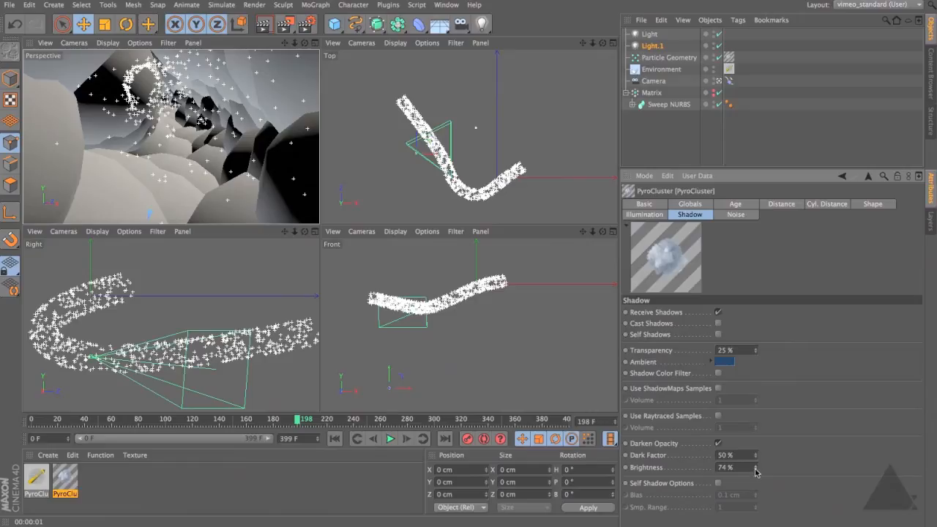
{"action": "mouse_move", "coordinate": [756, 456]}
{"action": "left_mouse_down"}
{"action": "mouse_move", "coordinate": [755, 480]}
{"action": "mouse_move", "coordinate": [756, 463]}
{"action": "left_mouse_up"}
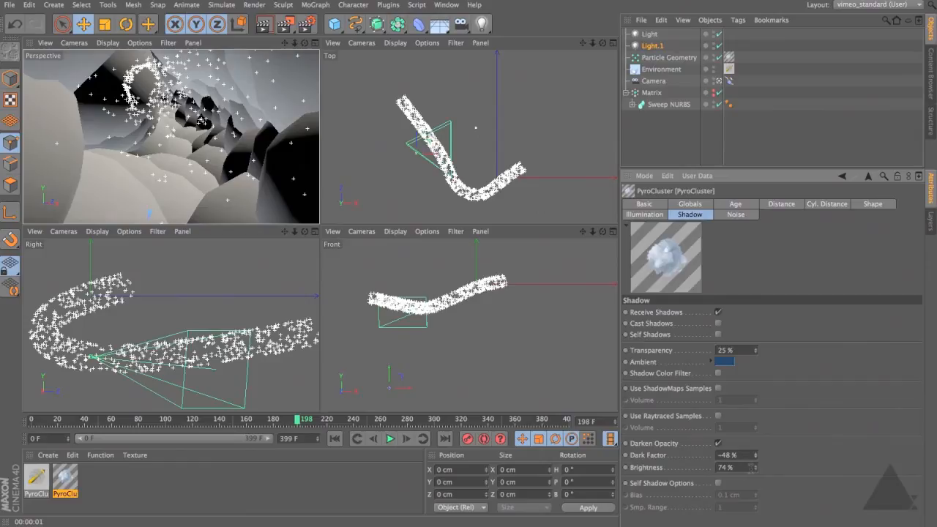
Set the PyroCluster's shadow Dark Factor to 0% and Brightness to 50%, and test-render the perspective view.
{"action": "left_click", "coordinate": [750, 454]}
{"action": "type", "text": "0"}
{"action": "key", "text": "Tab"}
{"action": "type", "text": "50"}
{"action": "key", "text": "Return"}
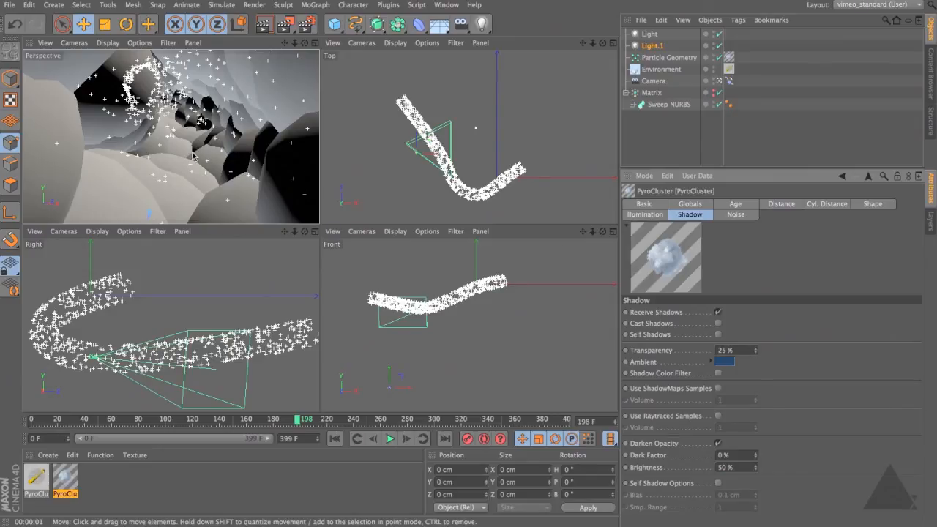
{"action": "key", "text": "ctrl+r"}
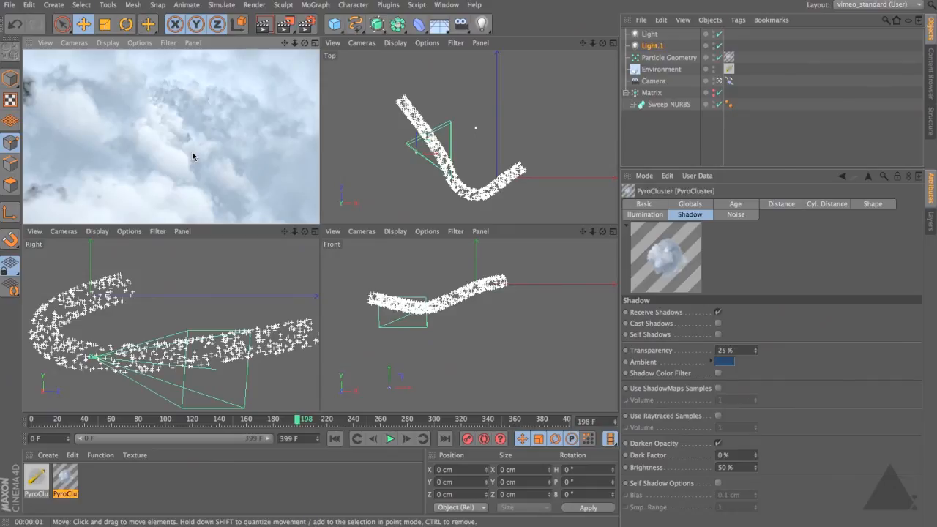
{"action": "left_click", "coordinate": [201, 136]}
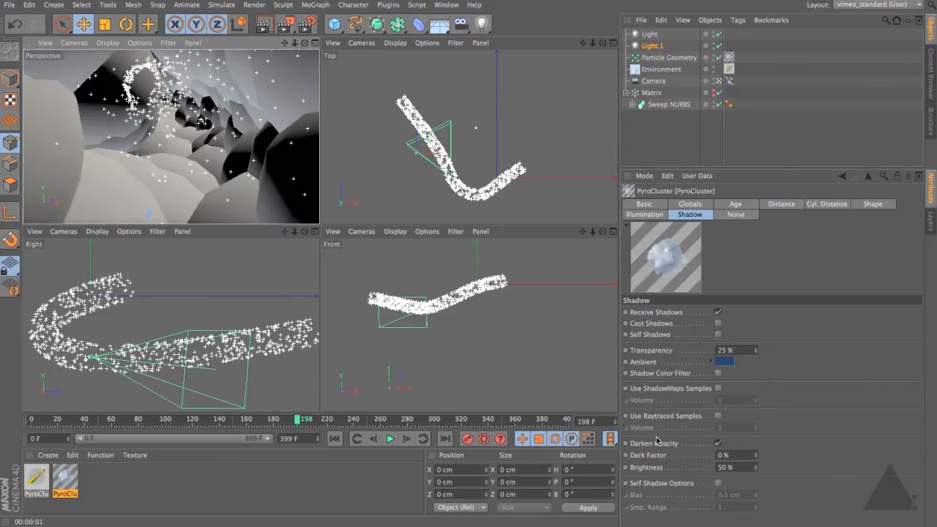
Compare renders of the perspective view with the PyroCluster's Dark Factor at 50% and at -50%.
{"action": "mouse_move", "coordinate": [756, 455]}
{"action": "left_mouse_down"}
{"action": "mouse_move", "coordinate": [756, 446]}
{"action": "mouse_move", "coordinate": [756, 458]}
{"action": "left_mouse_up"}
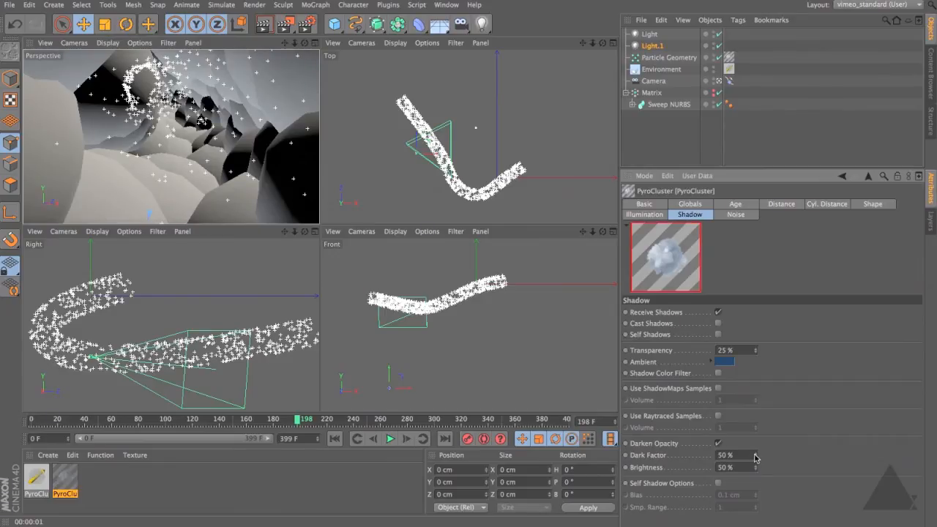
{"action": "key", "text": "ctrl+r"}
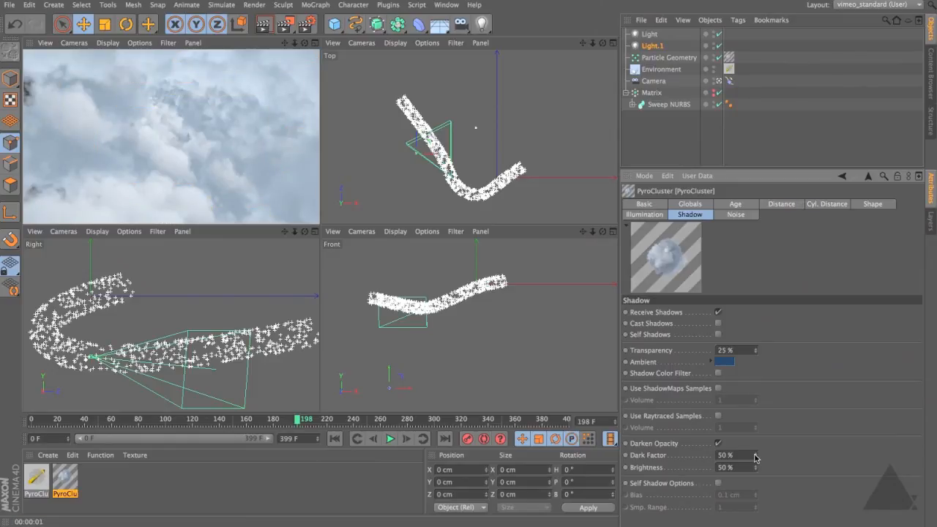
{"action": "double_click", "coordinate": [723, 454]}
{"action": "type", "text": "-50"}
{"action": "key", "text": "Return"}
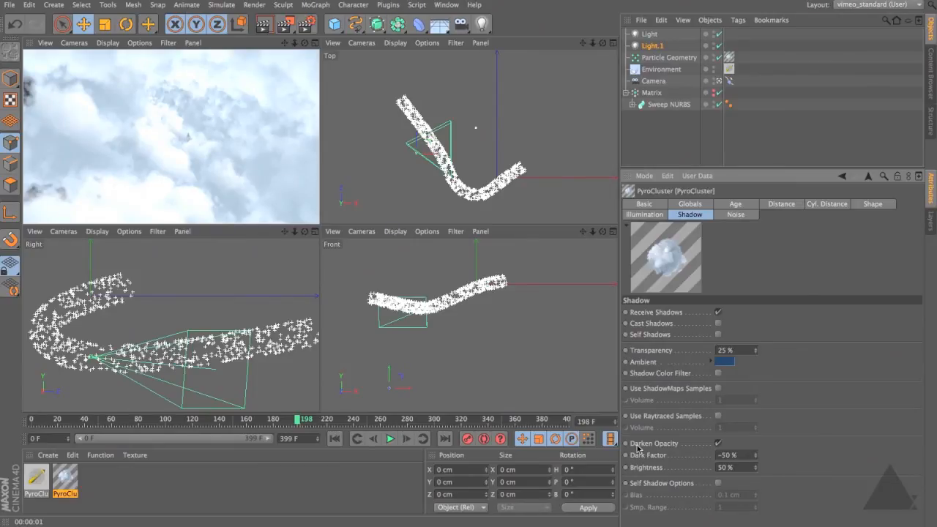
Try a Dark Factor of -25% and a Brightness of 25% for the PyroCluster's shadow.
{"action": "double_click", "coordinate": [734, 455]}
{"action": "type", "text": "-25"}
{"action": "key", "text": "Return"}
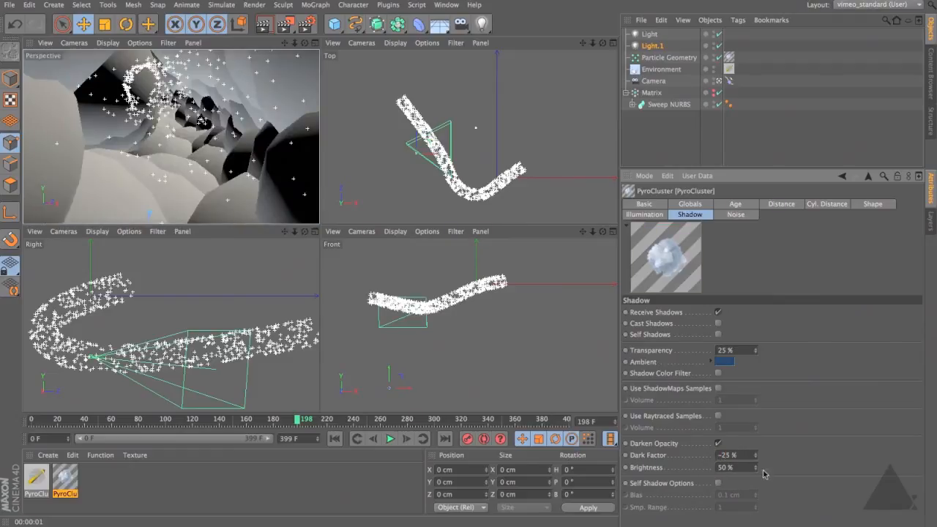
{"action": "double_click", "coordinate": [727, 467]}
{"action": "type", "text": "25"}
{"action": "key", "text": "Return"}
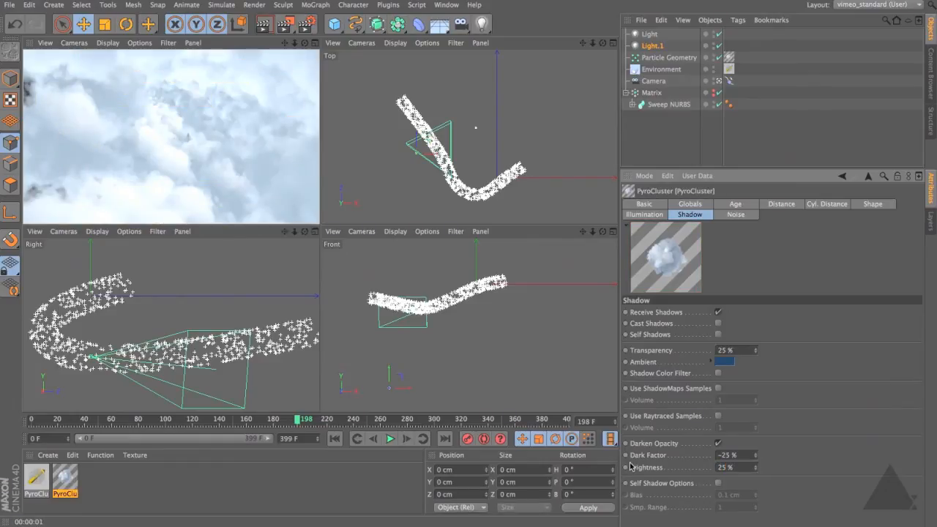
Set the PyroCluster's shadow Brightness to 15% and Dark Factor to -15%.
{"action": "left_click_drag", "start_coordinate": [733, 468], "coordinate": [654, 459]}
{"action": "type", "text": "15"}
{"action": "key", "text": "Return"}
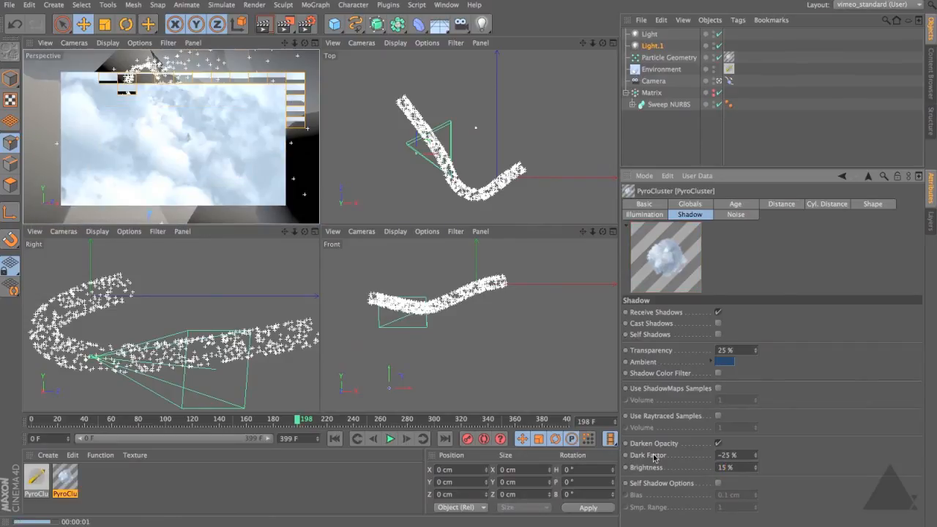
{"action": "left_click_drag", "start_coordinate": [748, 458], "coordinate": [572, 445]}
{"action": "type", "text": "-15"}
{"action": "key", "text": "Return"}
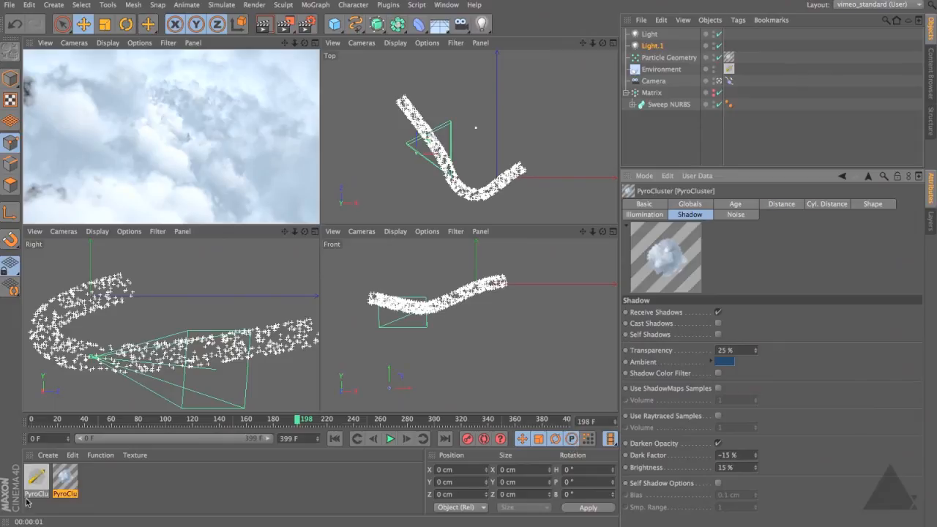
Set the PyroCluster VolumeTracer's World Step Size to 10 and test-render the perspective view.
{"action": "left_click", "coordinate": [40, 478]}
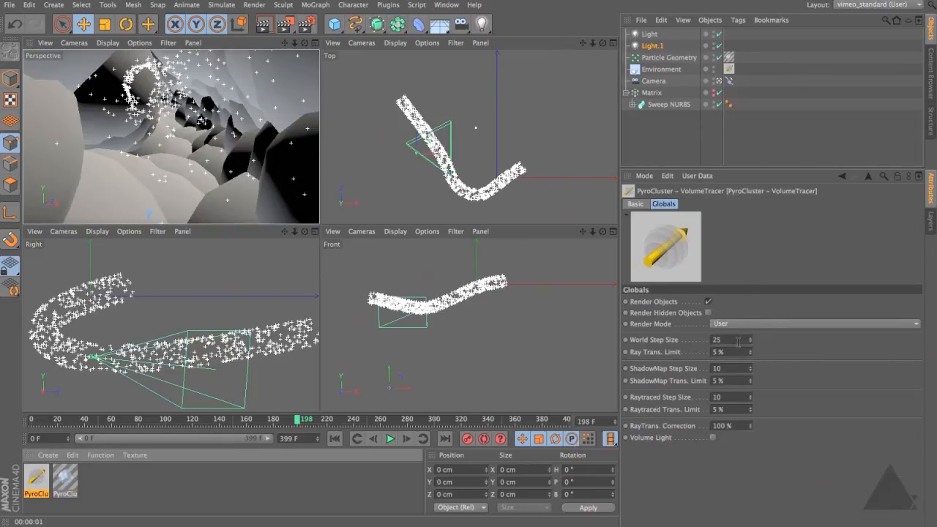
{"action": "double_click", "coordinate": [732, 340]}
{"action": "type", "text": "10"}
{"action": "key", "text": "Return"}
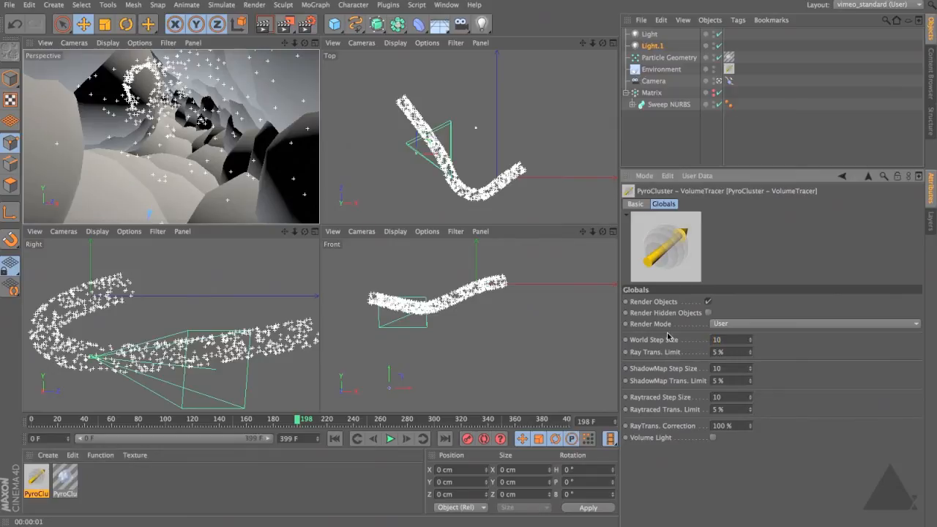
{"action": "key", "text": "ctrl+r"}
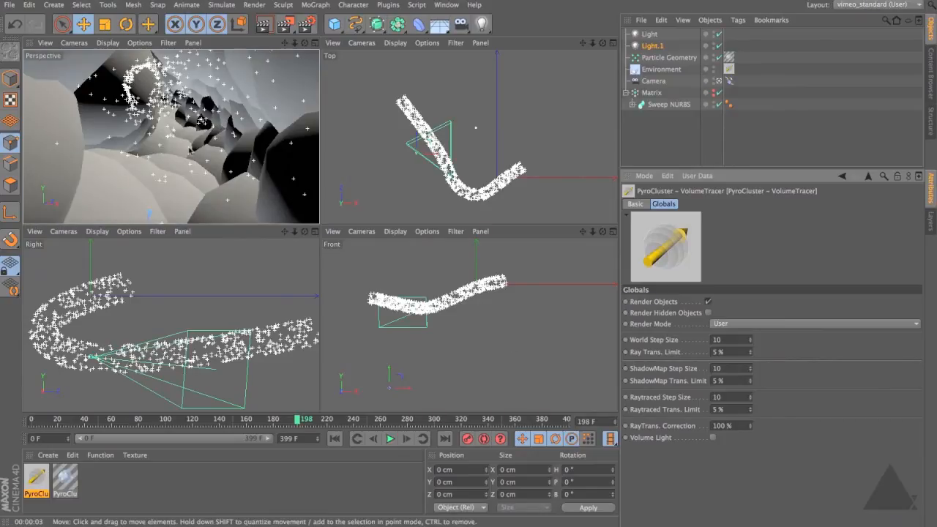
{"action": "key", "text": "ctrl+r"}
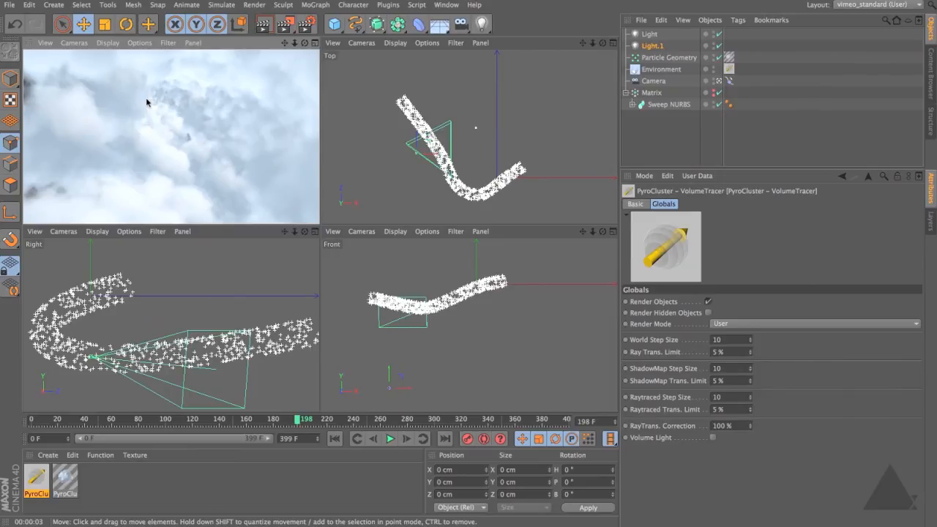
{"action": "left_click", "coordinate": [147, 102]}
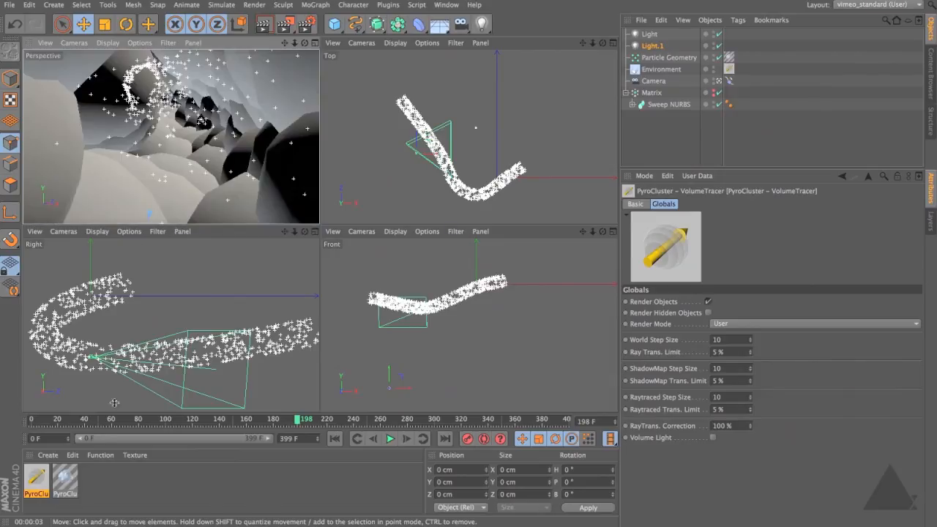
Convert the PyroCluster material's global settings to the Cloud preset and test-render the perspective view.
{"action": "left_click", "coordinate": [65, 479]}
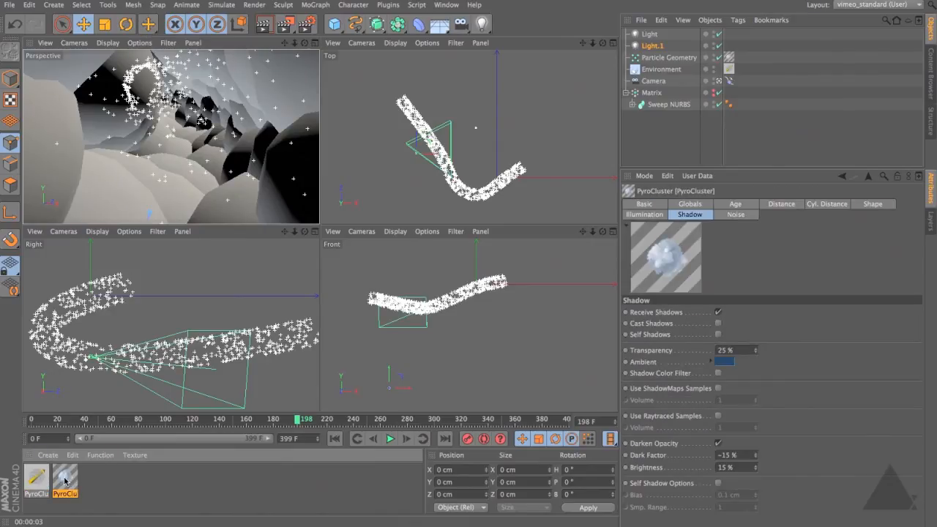
{"action": "left_click", "coordinate": [691, 204]}
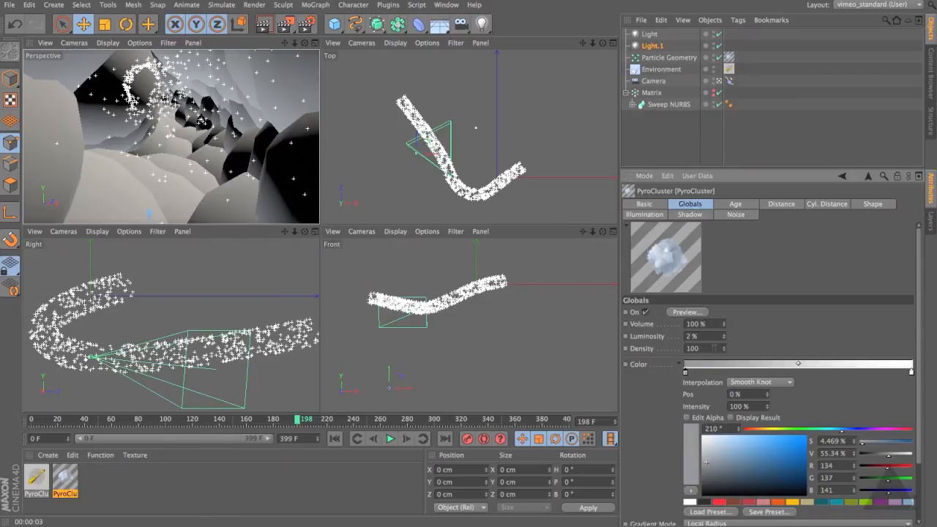
{"action": "left_click", "coordinate": [679, 363]}
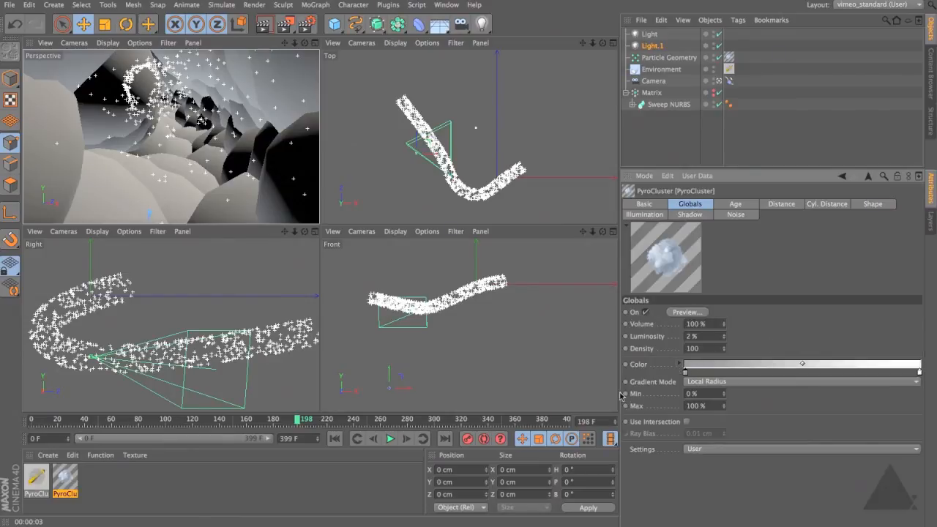
{"action": "left_click", "coordinate": [647, 451]}
{"action": "left_click", "coordinate": [713, 450]}
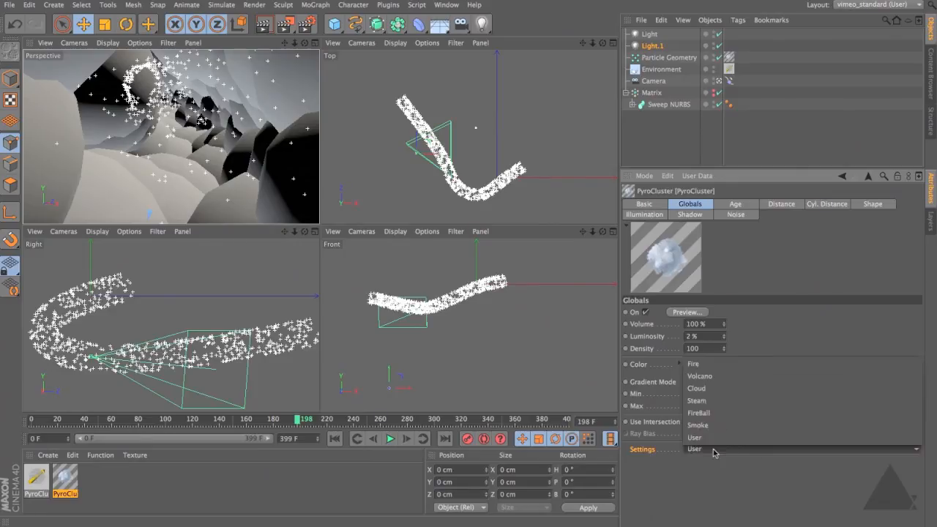
{"action": "left_click", "coordinate": [726, 389]}
{"action": "left_click_drag", "start_coordinate": [337, 2], "coordinate": [424, 183]}
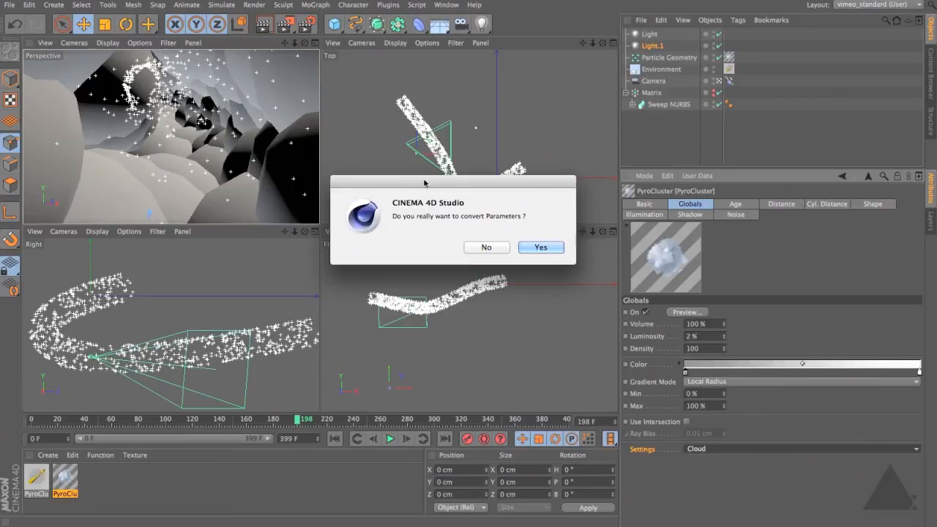
{"action": "left_click", "coordinate": [533, 247]}
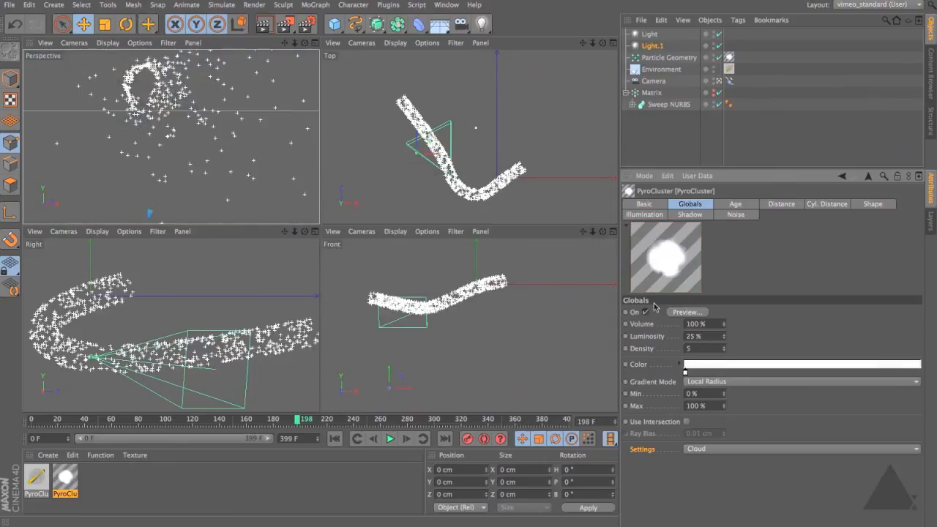
{"action": "key", "text": "ctrl+r"}
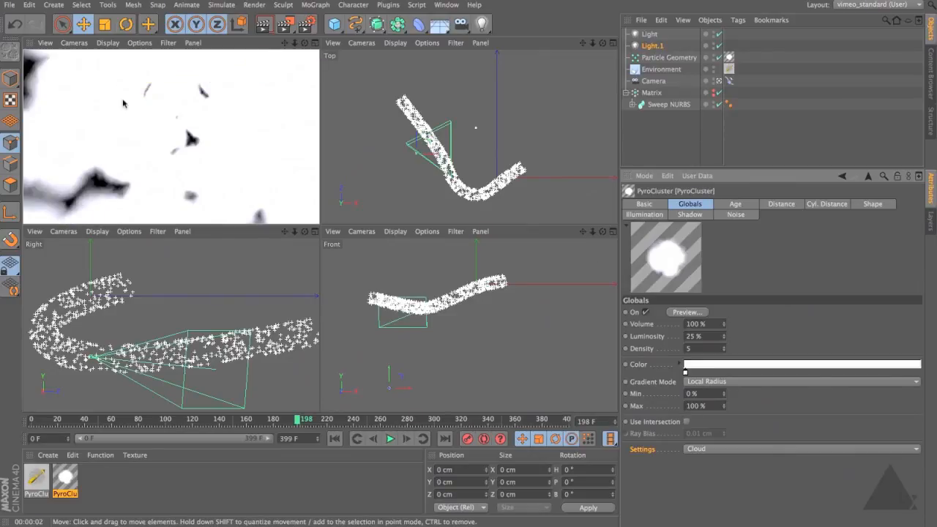
Convert the PyroCluster material's global settings to the Smoke preset.
{"action": "left_click", "coordinate": [768, 450]}
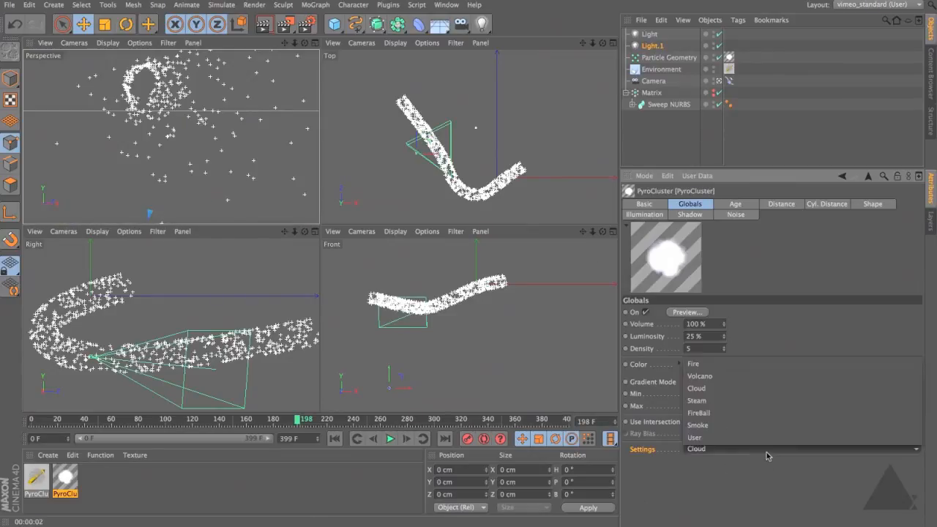
{"action": "left_click", "coordinate": [761, 426]}
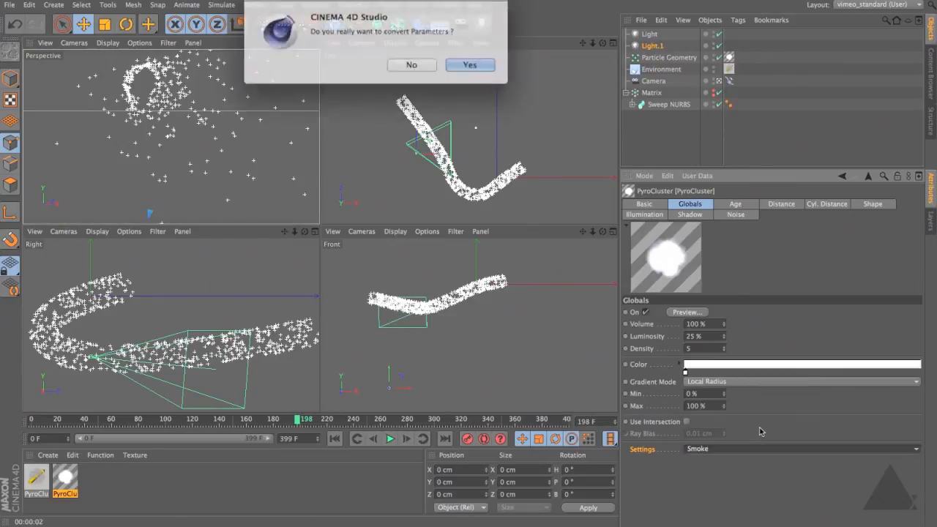
{"action": "left_click", "coordinate": [463, 62]}
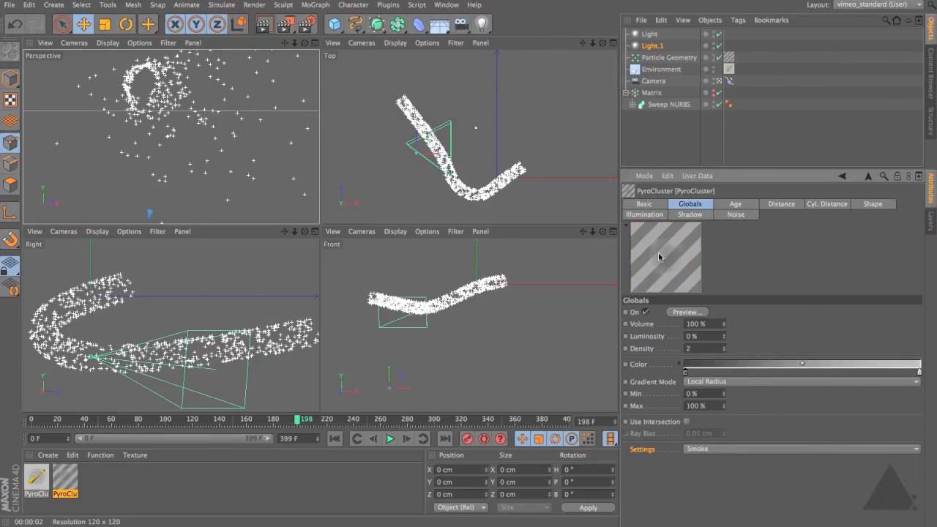
Test-render the Smoke preset in the perspective view and revert the project to its saved version.
{"action": "key", "text": "super+r"}
{"action": "left_click", "coordinate": [10, 5]}
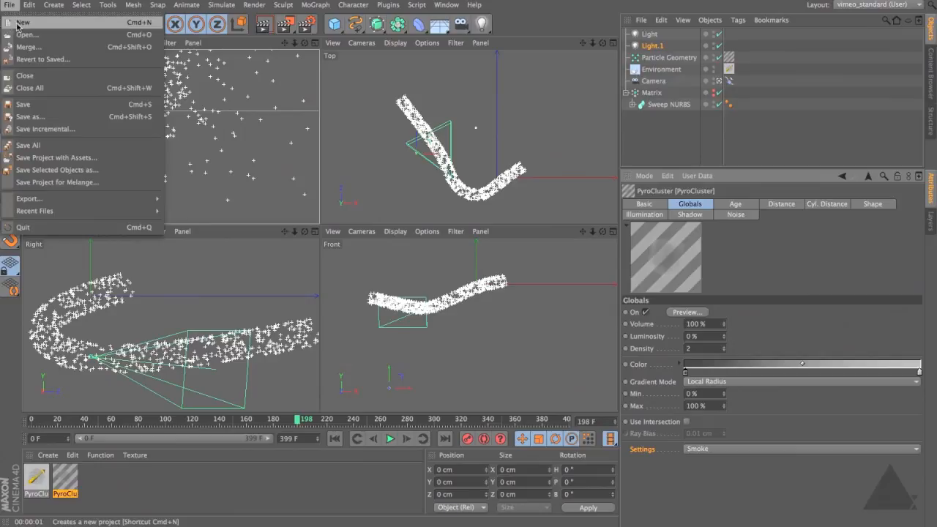
{"action": "left_click", "coordinate": [24, 59]}
{"action": "left_click", "coordinate": [465, 64]}
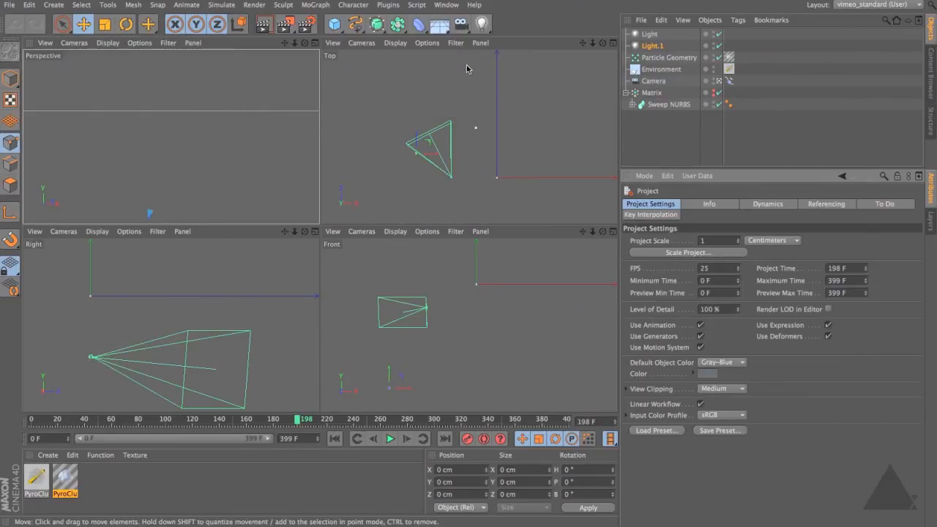
Test-render the perspective view at frame 104, play the animation on to frame 166 and test-render there as well.
{"action": "left_click_drag", "start_coordinate": [36, 420], "coordinate": [170, 422]}
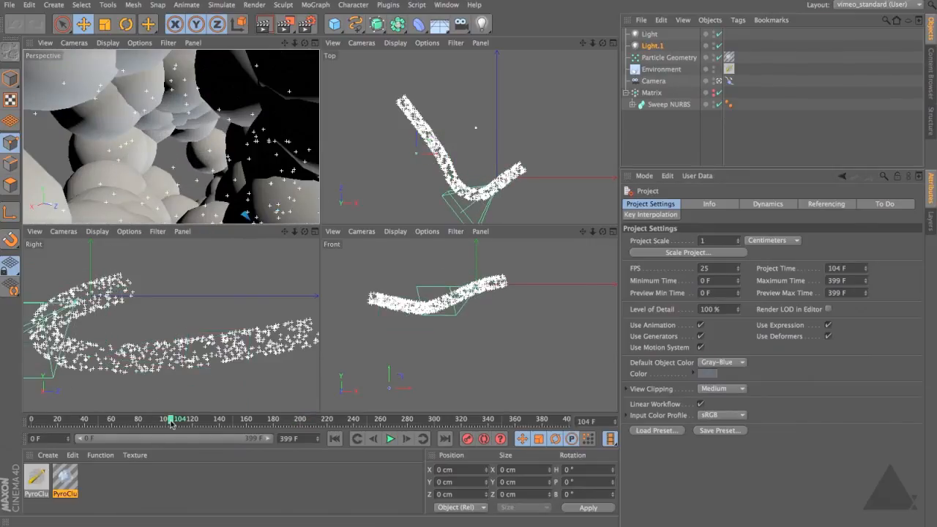
{"action": "key", "text": "ctrl+r"}
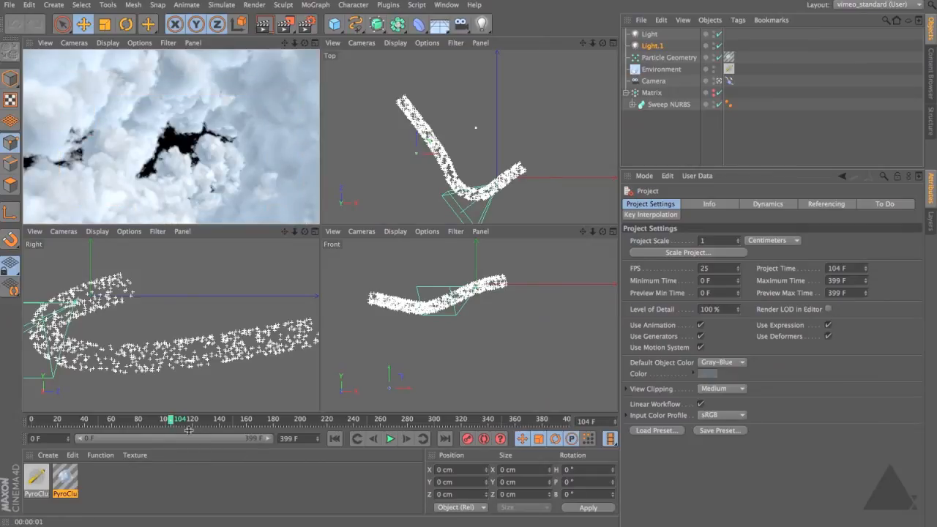
{"action": "left_click", "coordinate": [388, 439]}
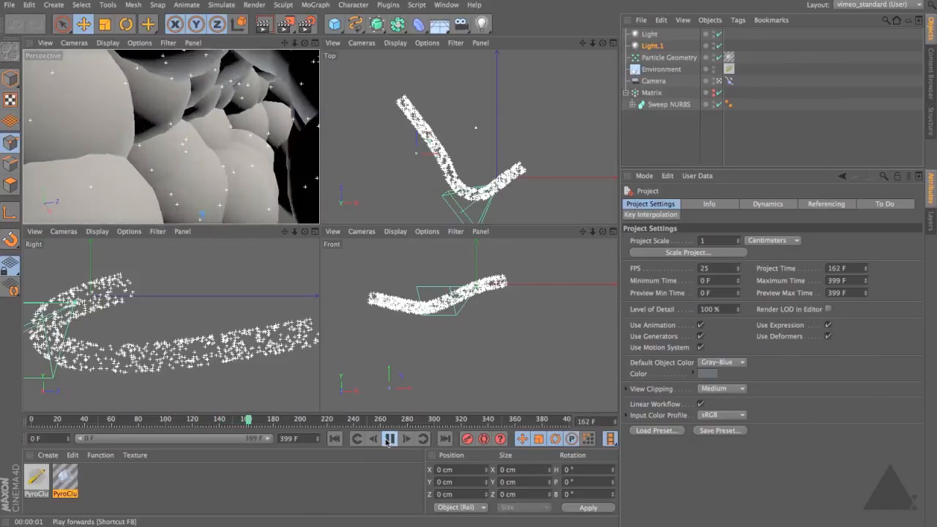
{"action": "left_click", "coordinate": [389, 439]}
{"action": "key", "text": "ctrl+r"}
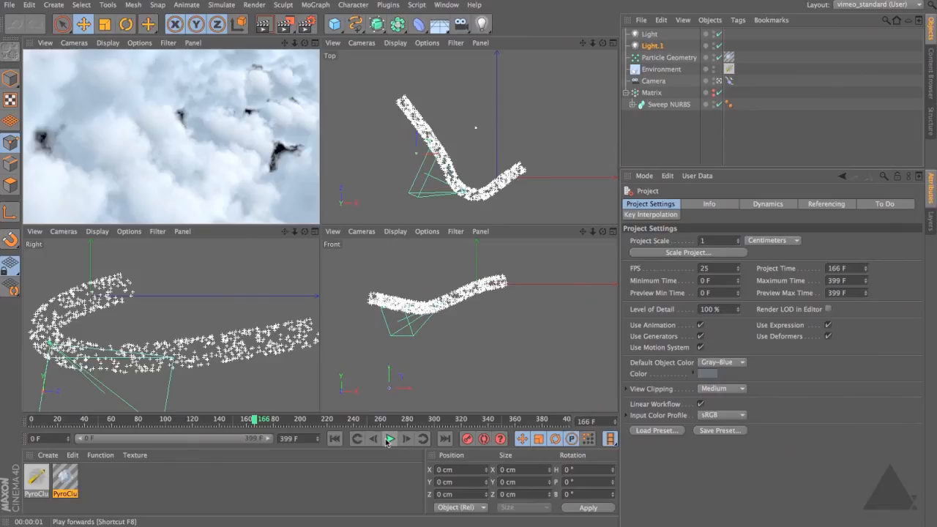
{"action": "left_click", "coordinate": [200, 108]}
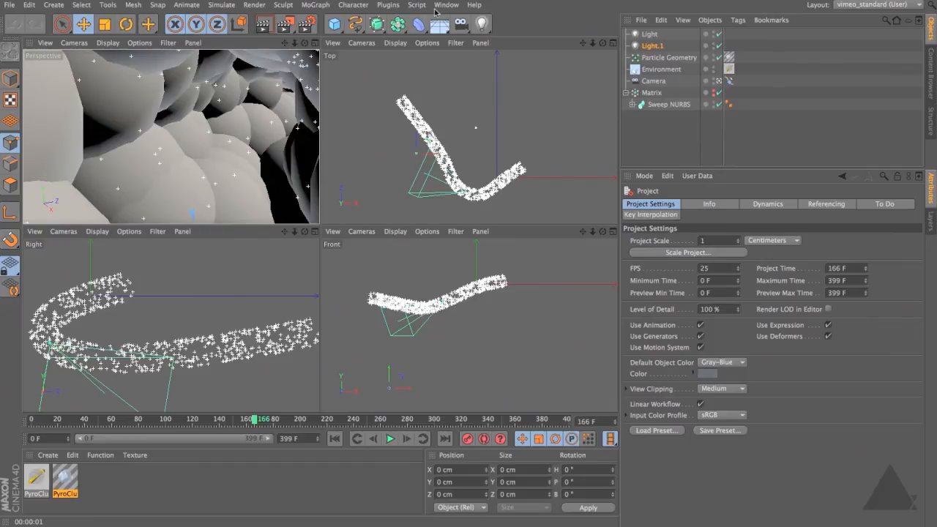
Add a Sky object and create a new material with only the Luminance channel enabled.
{"action": "left_click_drag", "start_coordinate": [439, 24], "coordinate": [493, 68]}
{"action": "double_click", "coordinate": [92, 484]}
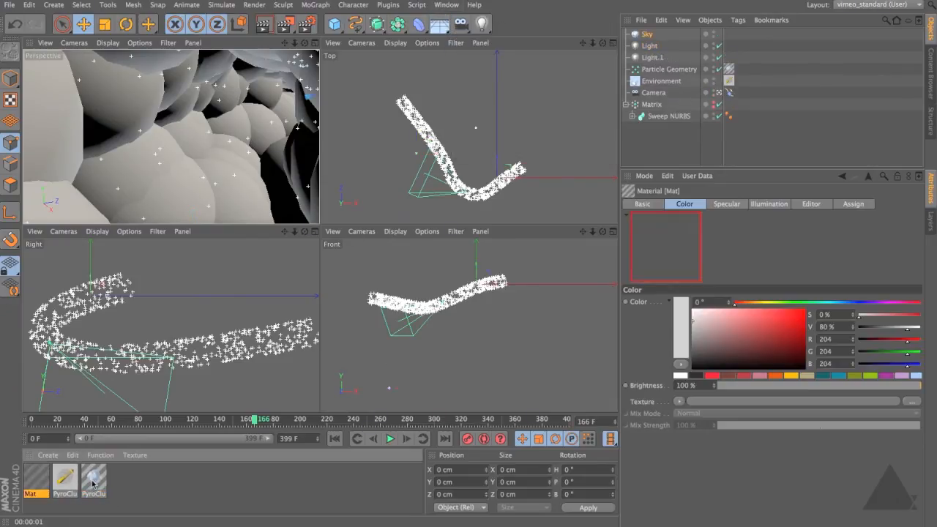
{"action": "left_click", "coordinate": [640, 205]}
{"action": "left_click", "coordinate": [679, 326]}
{"action": "left_click", "coordinate": [679, 338]}
{"action": "left_click", "coordinate": [679, 382]}
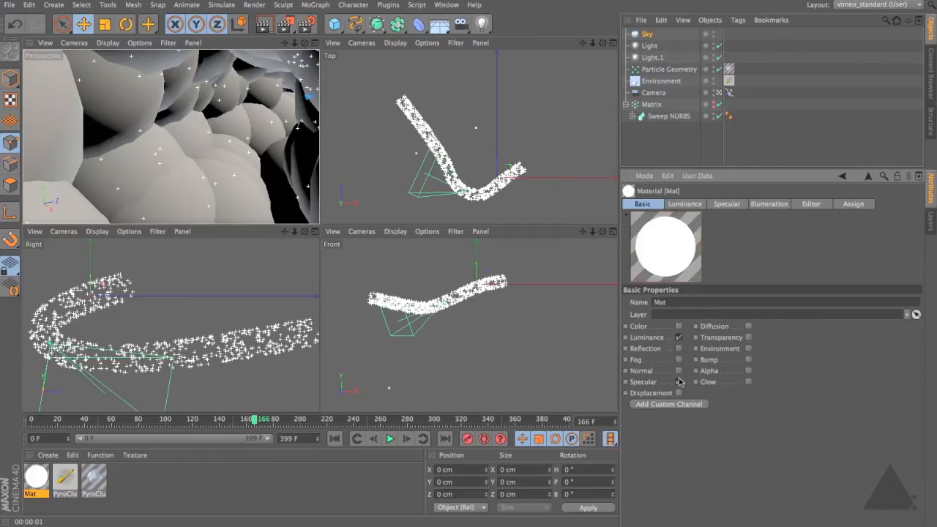
Load a Gradient shader into the material's Luminance texture and set its type to 2D - V.
{"action": "left_click", "coordinate": [692, 206]}
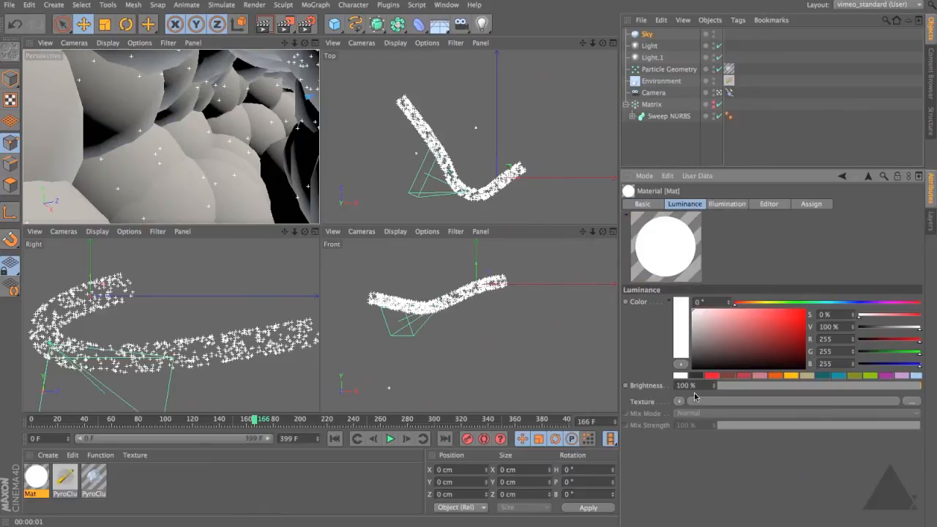
{"action": "left_click", "coordinate": [678, 401]}
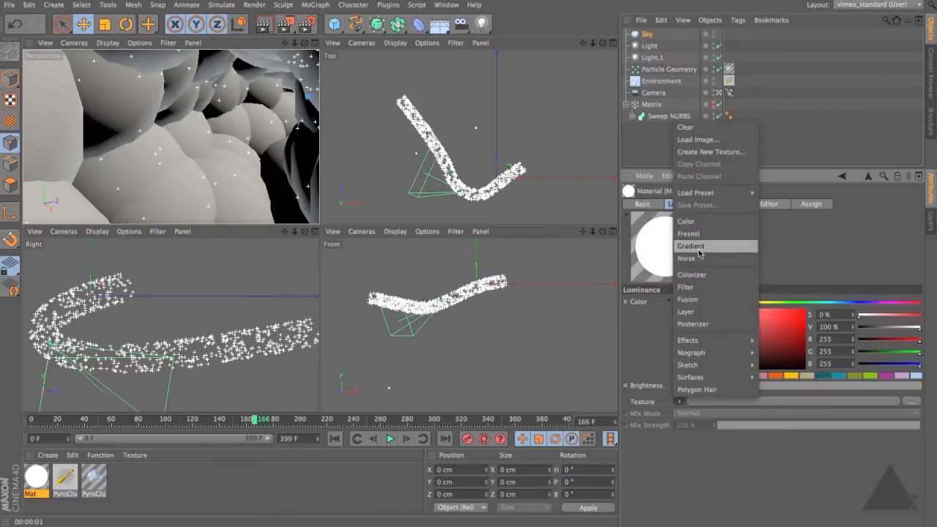
{"action": "left_click", "coordinate": [691, 246]}
{"action": "left_click", "coordinate": [698, 426]}
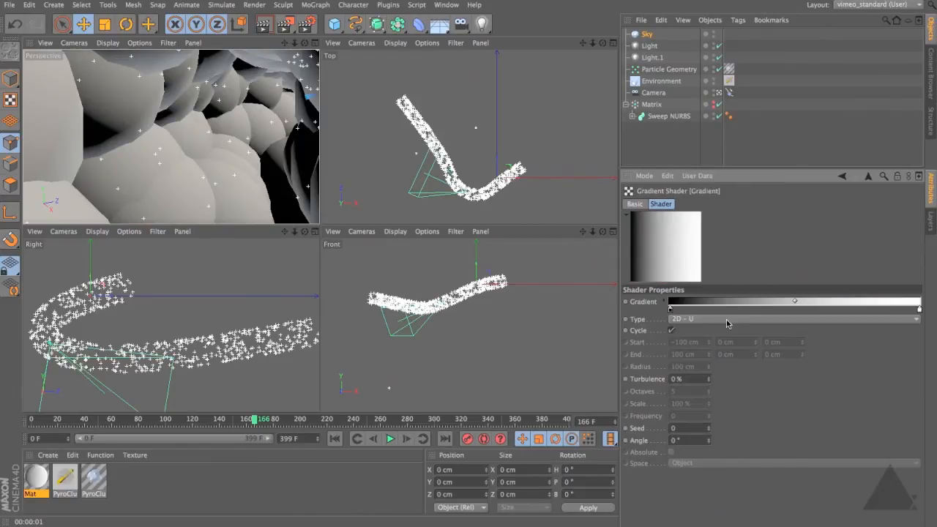
{"action": "left_click", "coordinate": [729, 320]}
{"action": "left_click", "coordinate": [732, 342]}
Colour the gradient's 0% knot pale grey-blue with hue 195°, saturation about 6.8% and value about 86.4%.
{"action": "left_click", "coordinate": [664, 301]}
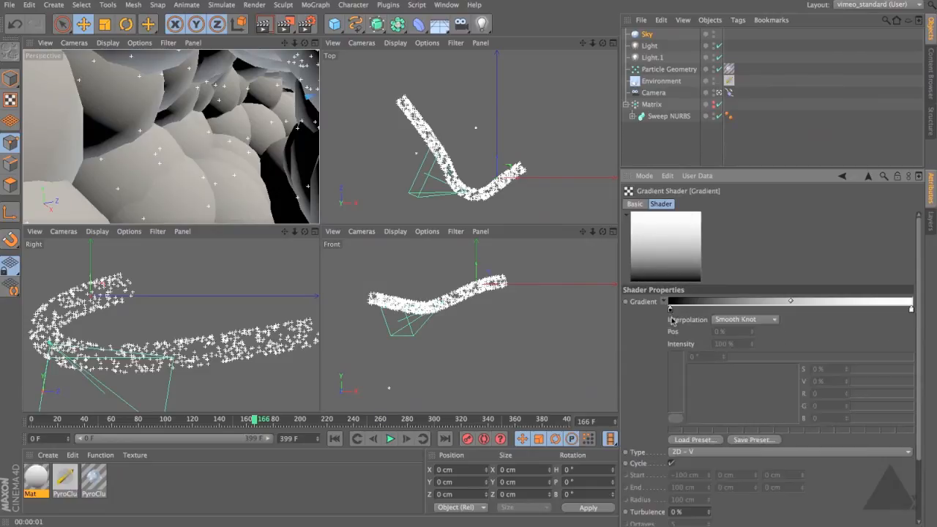
{"action": "left_click", "coordinate": [669, 312]}
{"action": "left_click_drag", "start_coordinate": [710, 394], "coordinate": [659, 348]}
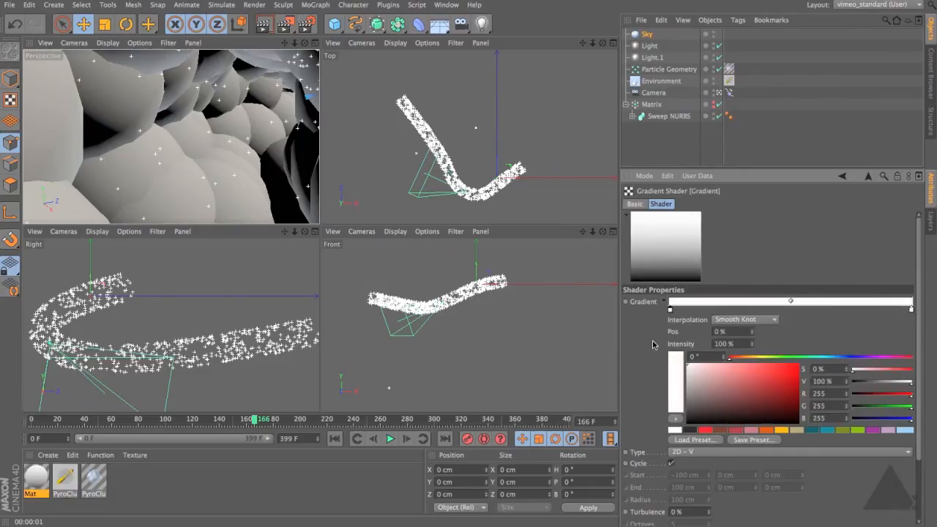
{"action": "left_click_drag", "start_coordinate": [832, 357], "coordinate": [828, 357]}
{"action": "left_click_drag", "start_coordinate": [696, 373], "coordinate": [694, 369]}
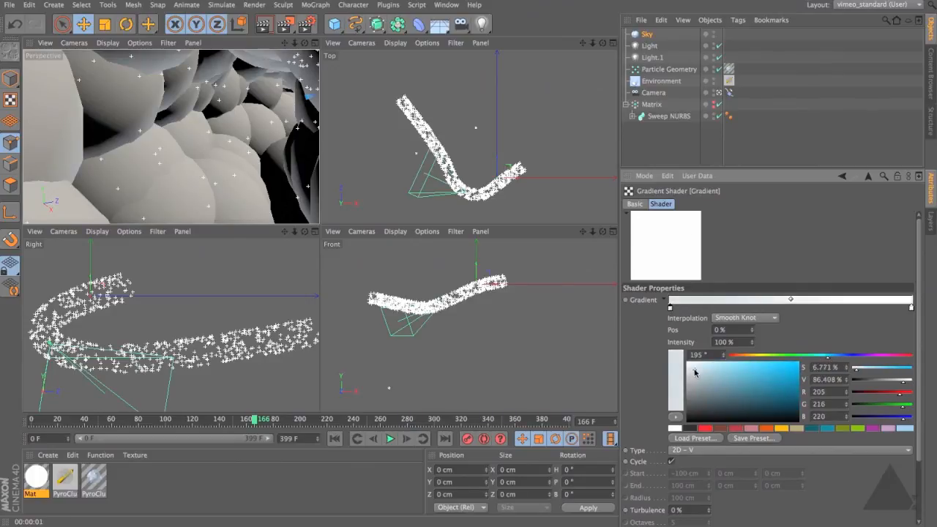
Colour the gradient's 100% knot light blue with hue 203°, saturation about 27.6%, value about 83.5%, and set Turbulence to 30%.
{"action": "left_click", "coordinate": [911, 308]}
{"action": "left_click", "coordinate": [841, 356]}
{"action": "left_click_drag", "start_coordinate": [842, 361], "coordinate": [833, 360]}
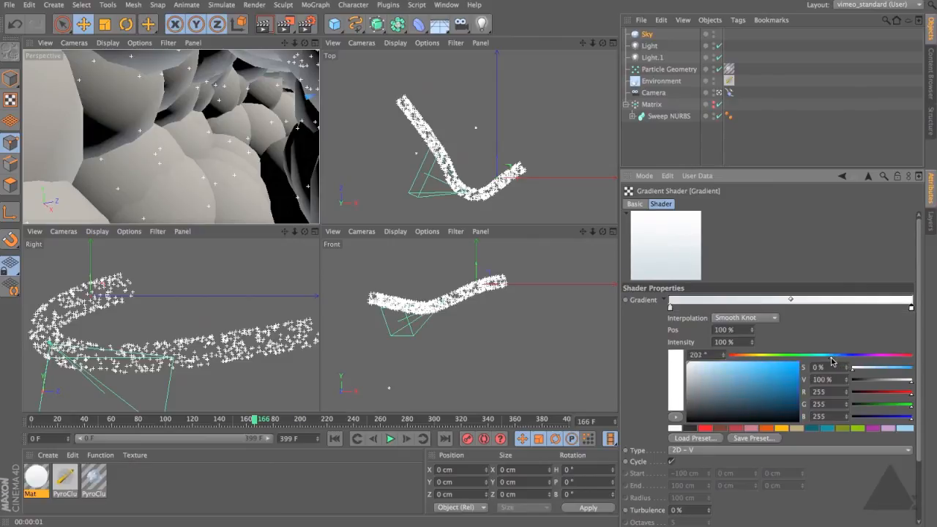
{"action": "left_click_drag", "start_coordinate": [704, 374], "coordinate": [718, 372]}
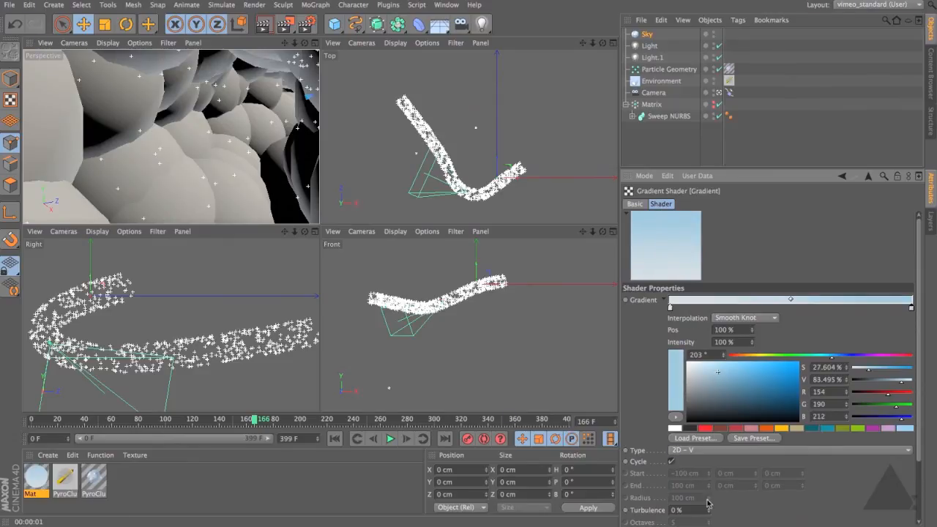
{"action": "left_click_drag", "start_coordinate": [709, 510], "coordinate": [710, 492]}
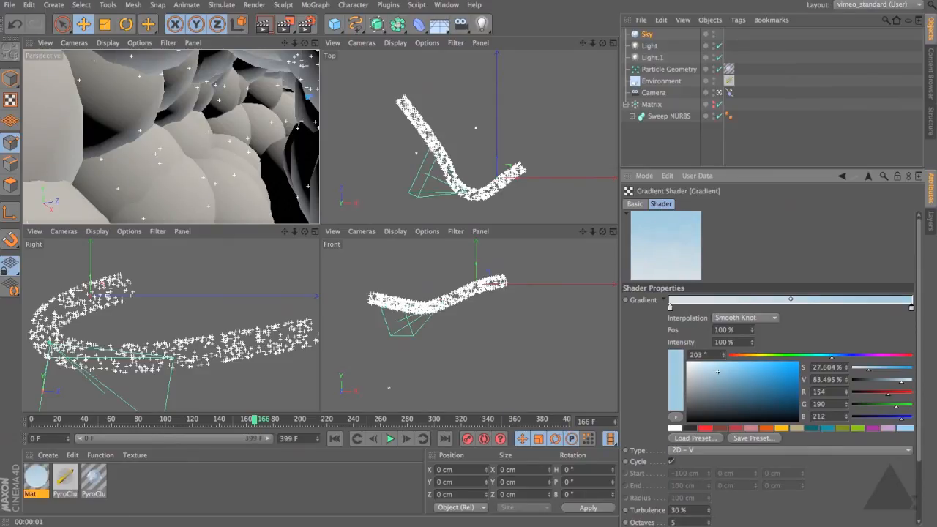
Apply the gradient material to the Sky object and test-render the perspective view.
{"action": "left_click_drag", "start_coordinate": [37, 477], "coordinate": [646, 36]}
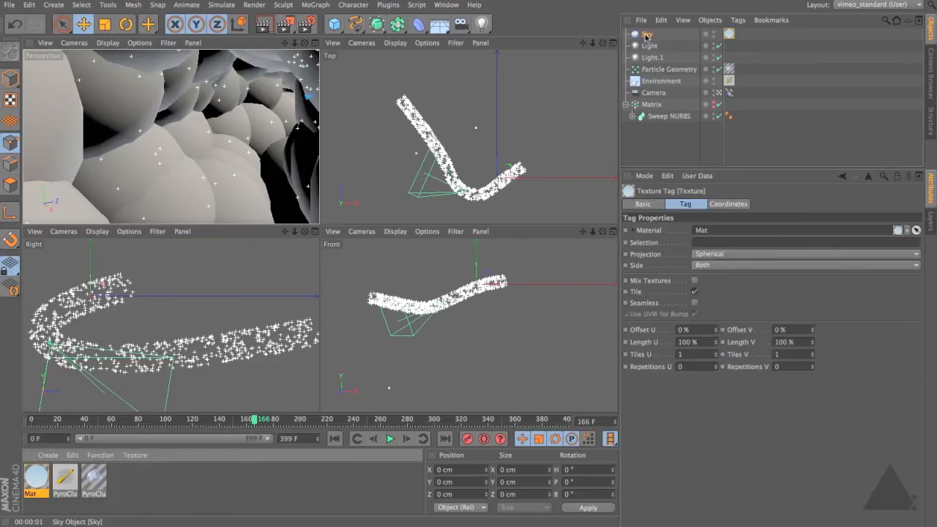
{"action": "key", "text": "ctrl+r"}
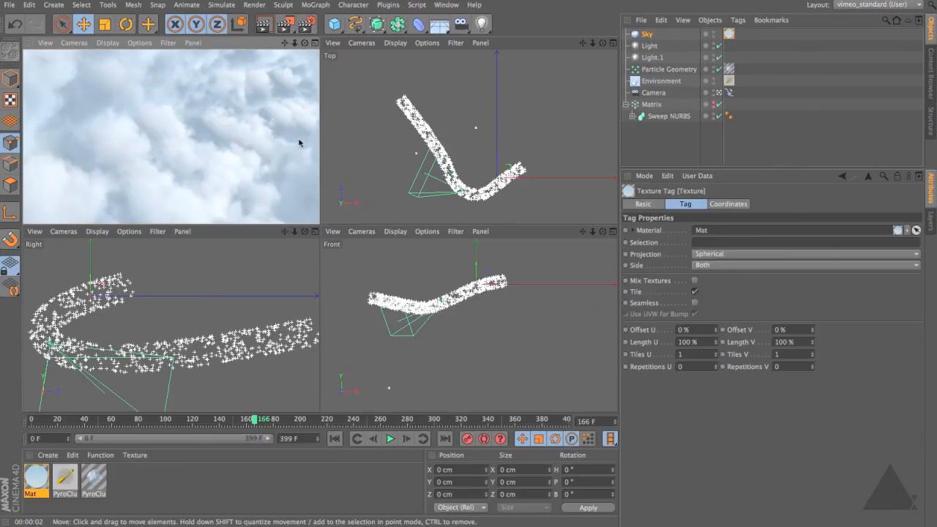
{"action": "left_click", "coordinate": [160, 193]}
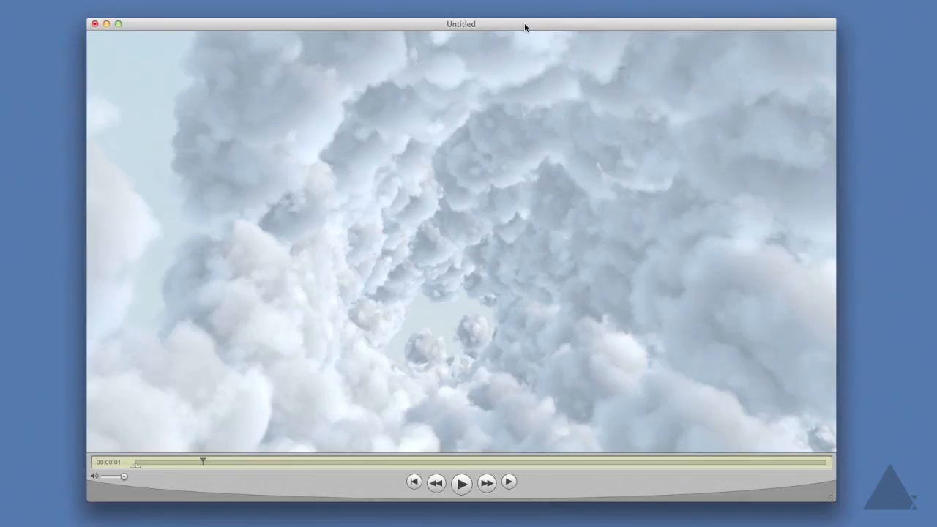
Switch to the video player and scrub the rendered cloud tunnel movie back to its first frame.
{"action": "mouse_move", "coordinate": [174, 463]}
{"action": "left_mouse_down"}
{"action": "mouse_move", "coordinate": [129, 462]}
{"action": "mouse_move", "coordinate": [169, 464]}
{"action": "left_mouse_up"}
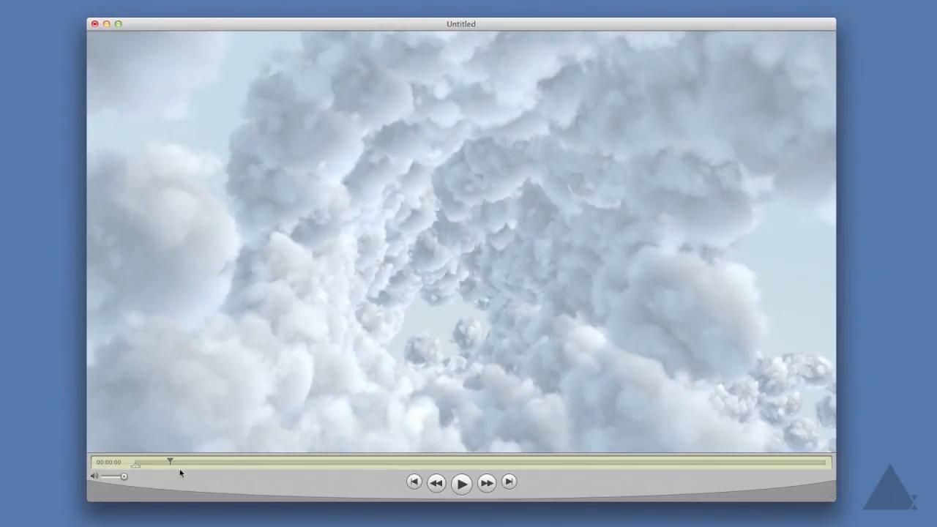
{"action": "left_click_drag", "start_coordinate": [184, 463], "coordinate": [122, 513]}
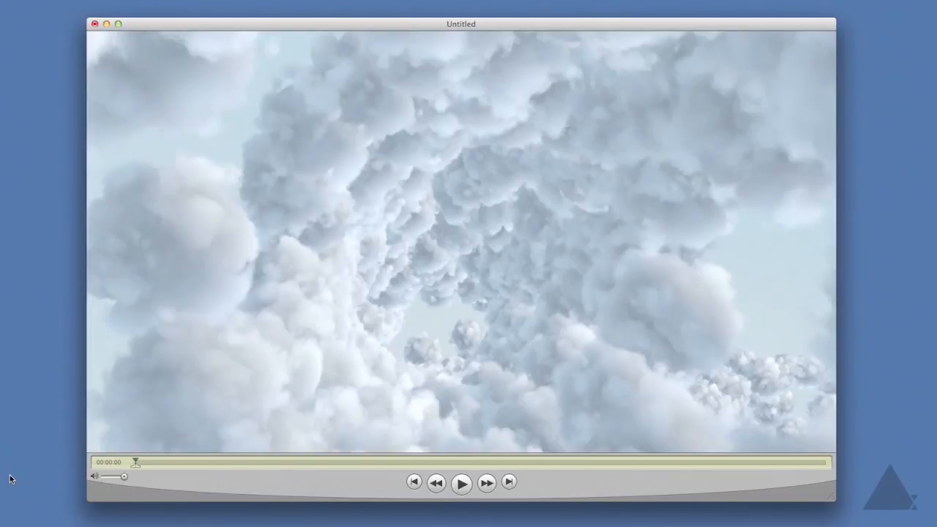